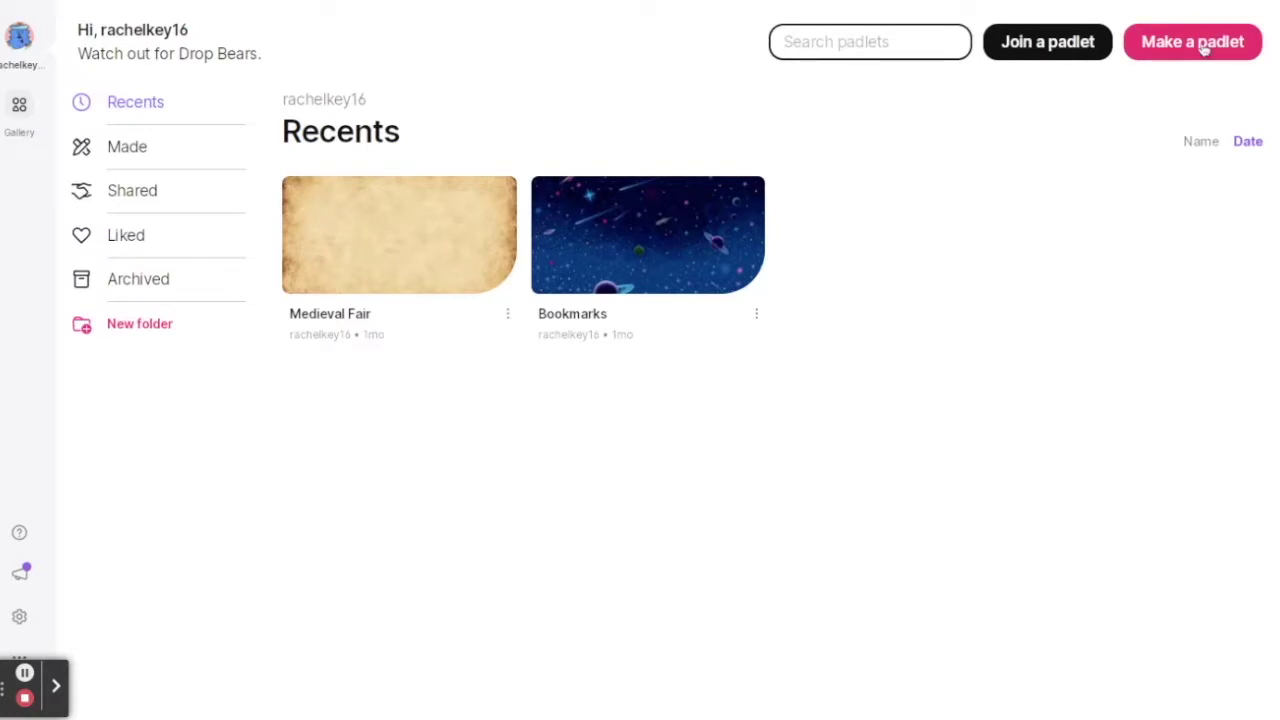
Step: Create a new padlet from the blank Wall layout and title it "Film Techniques"
{"action": "scroll", "coordinate": [960, 436], "scroll_direction": "down", "scroll_amount": 2}
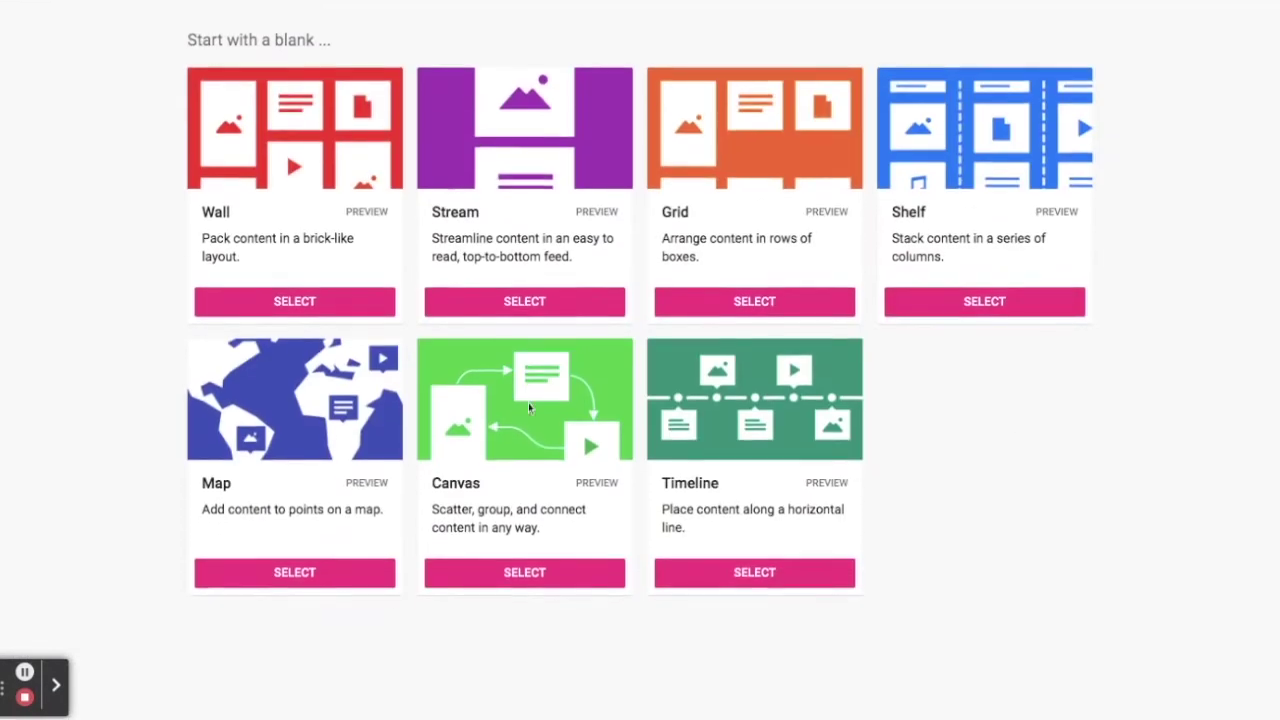
{"action": "left_click", "coordinate": [342, 304]}
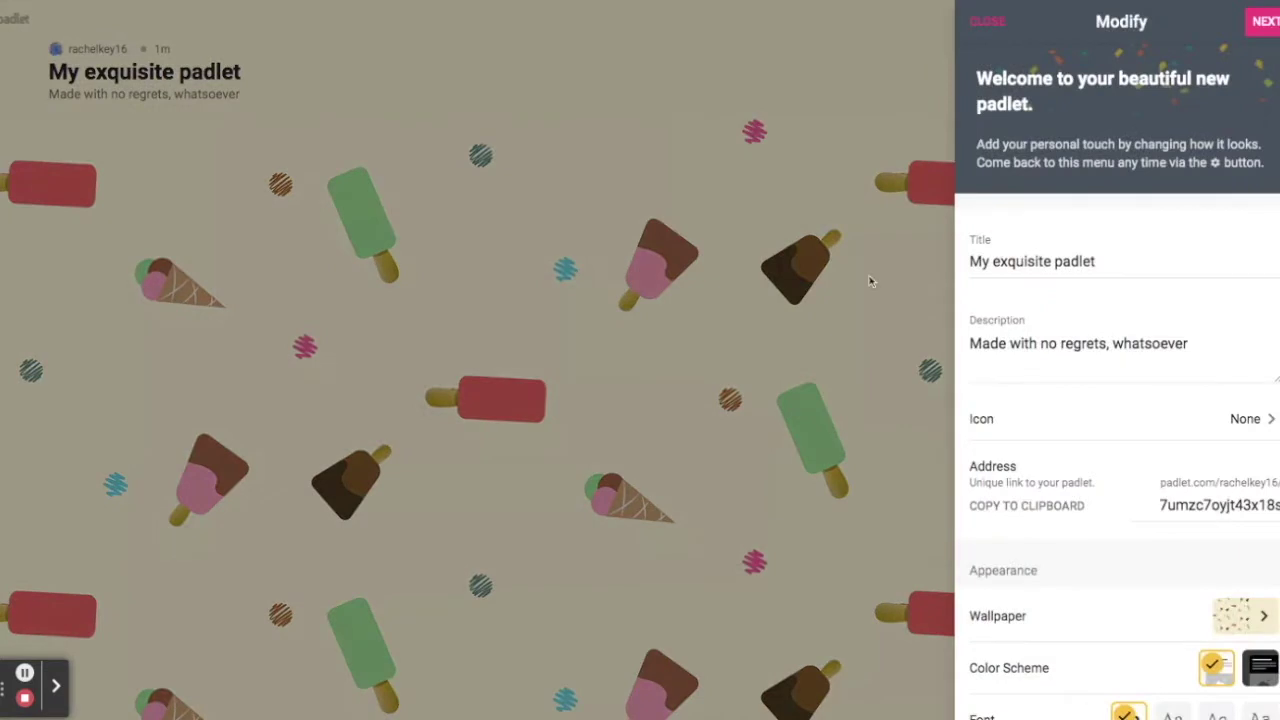
{"action": "left_click", "coordinate": [1032, 261]}
{"action": "key", "text": "ctrl+a"}
{"action": "type", "text": "Film Techniques"}
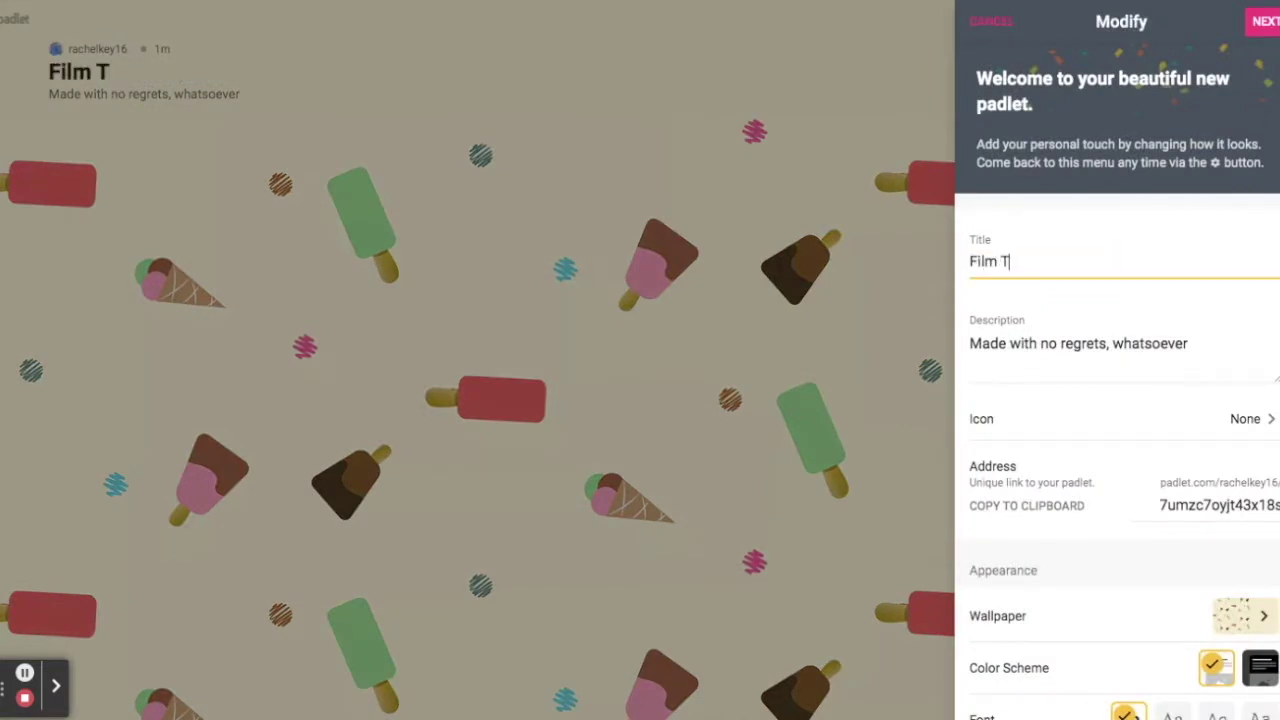
Step: Set the padlet's description to "Write your film techniques in a post!" and complete the setup to start posting
{"action": "left_click", "coordinate": [1100, 322]}
{"action": "key", "text": "ctrl+a"}
{"action": "type", "text": "Write your film te"}
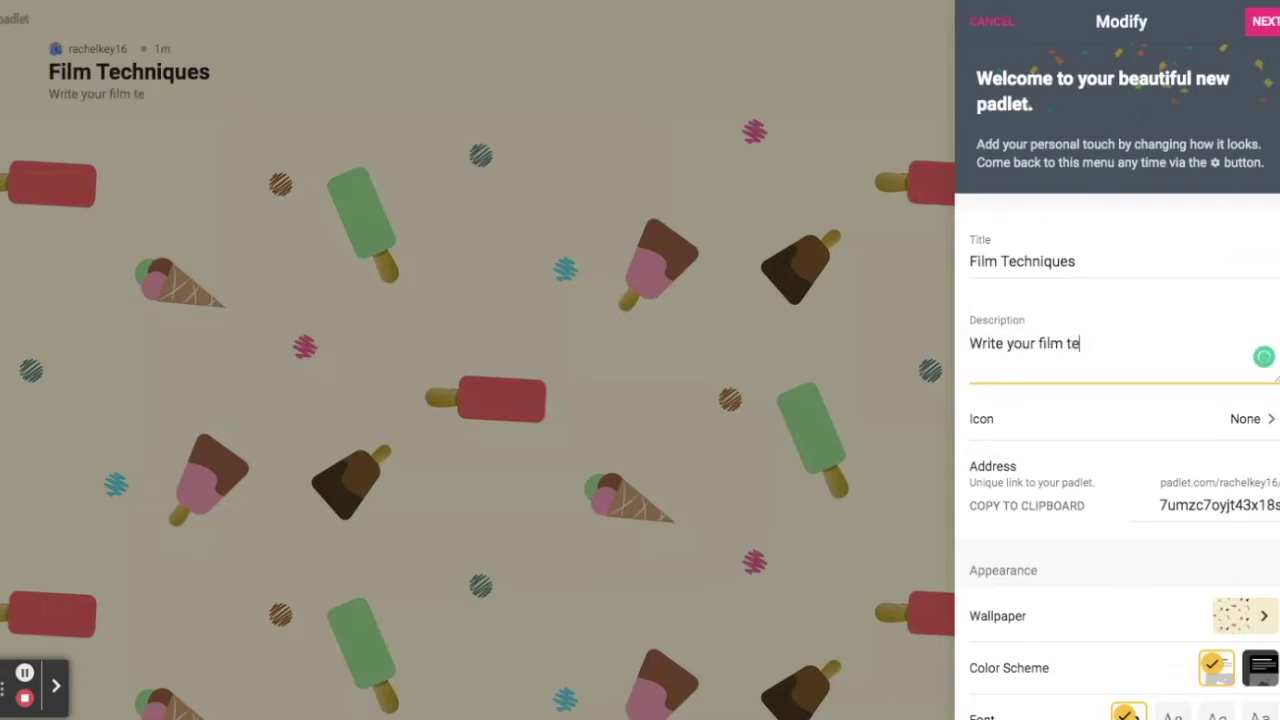
{"action": "type", "text": "chniques in a post"}
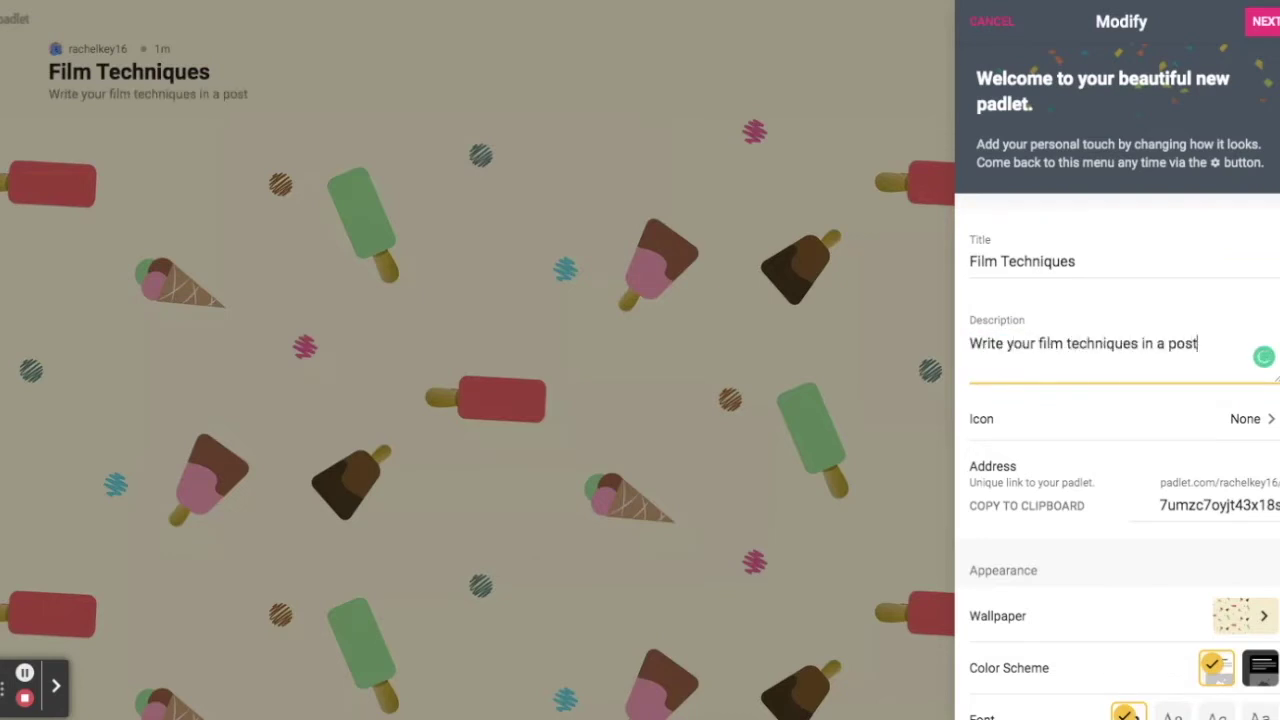
{"action": "type", "text": "!"}
{"action": "left_click", "coordinate": [1264, 21]}
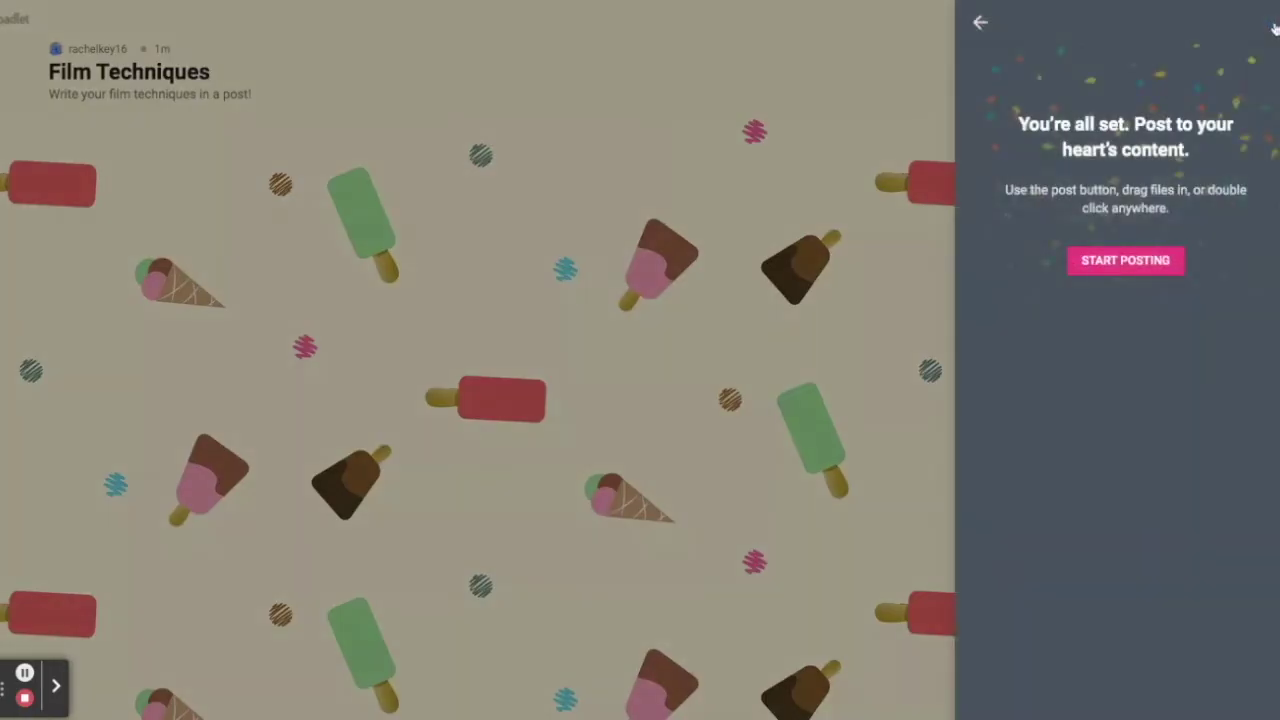
{"action": "left_click", "coordinate": [1132, 262]}
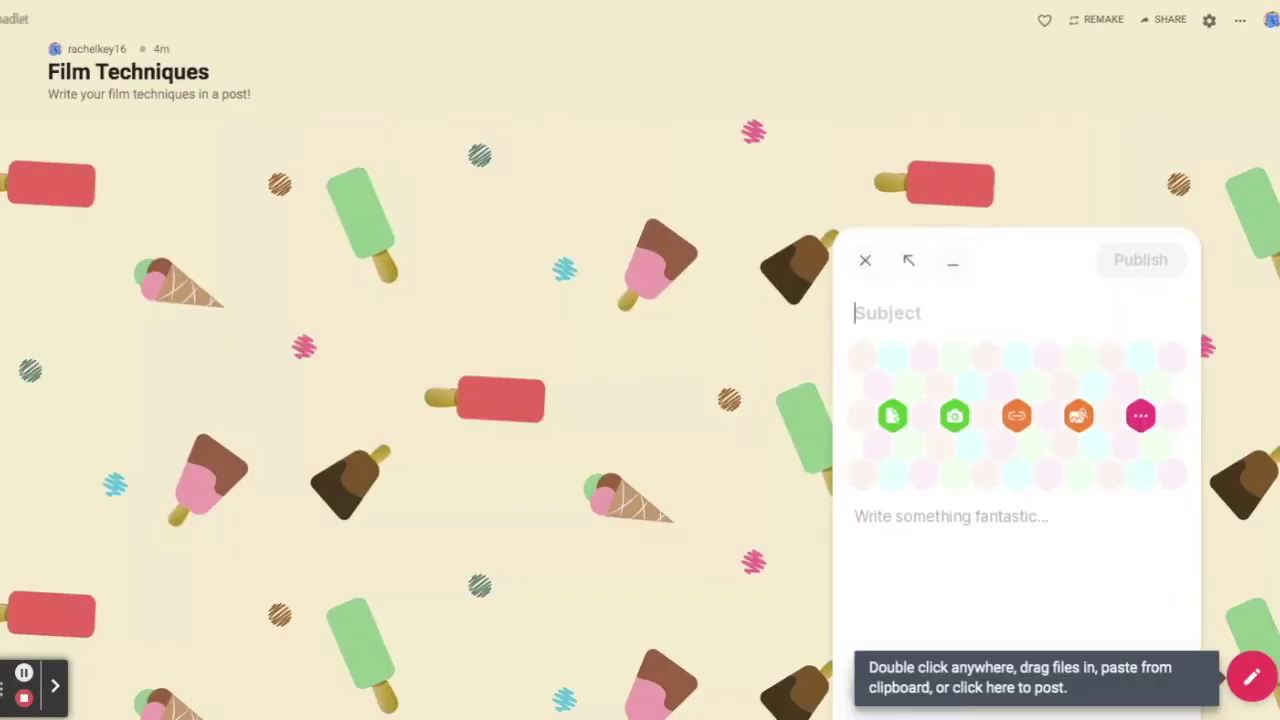
Step: Publish a post titled "Film Techniques" reading "I noticed a high angle when the characters were talking to each other" and color it green
{"action": "type", "text": "Film Techniques"}
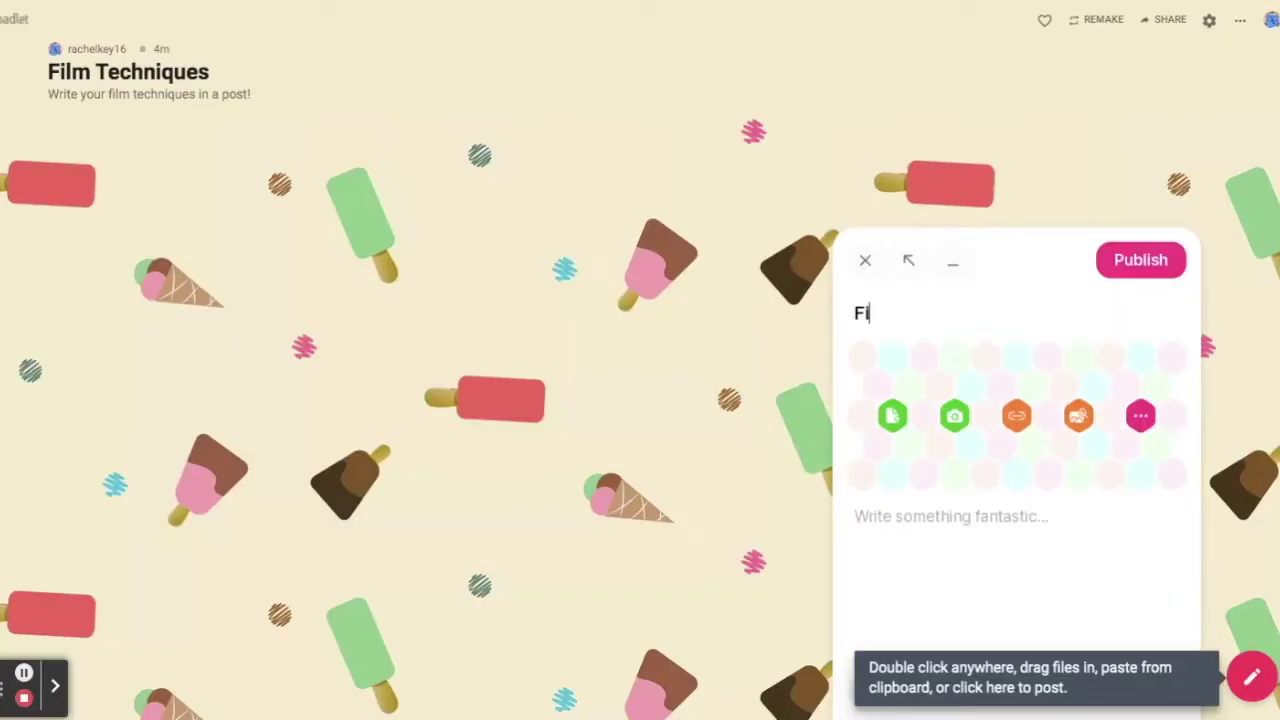
{"action": "left_click", "coordinate": [950, 516]}
{"action": "type", "text": "I noticed a high angle when the characters were talking to each other"}
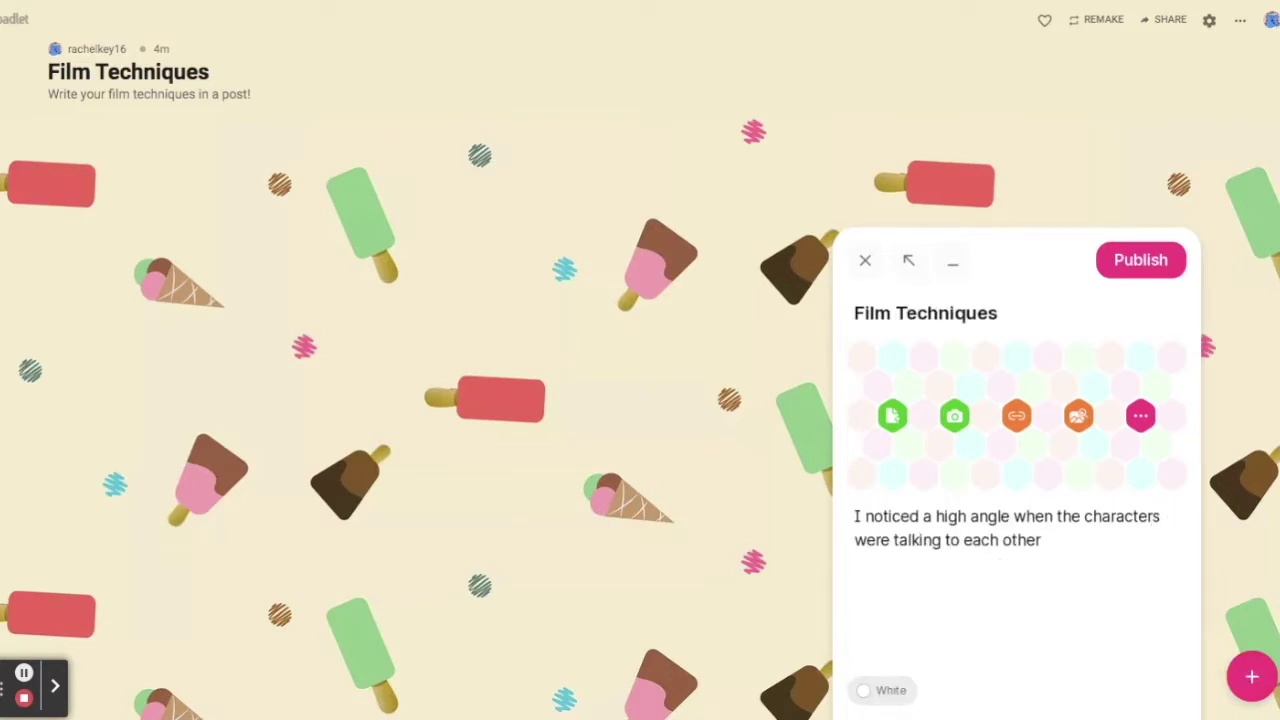
{"action": "key", "text": "ctrl+Return"}
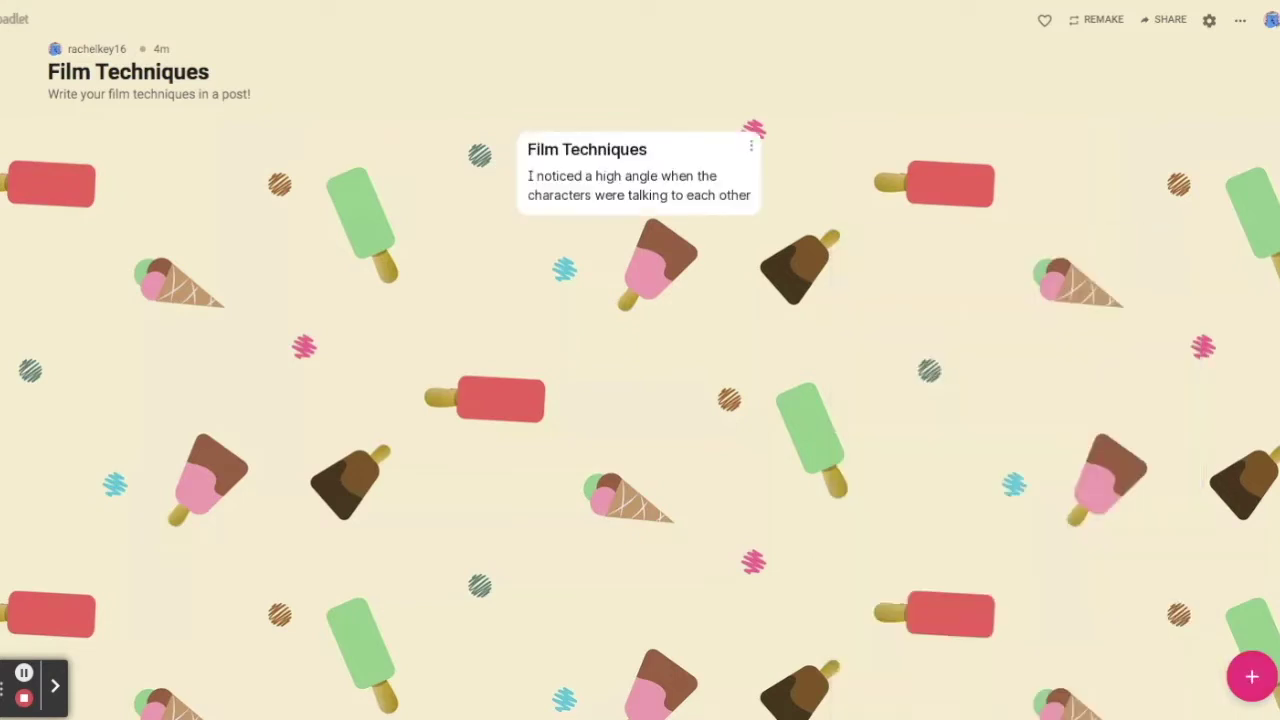
{"action": "left_click", "coordinate": [751, 147]}
{"action": "left_click", "coordinate": [876, 155]}
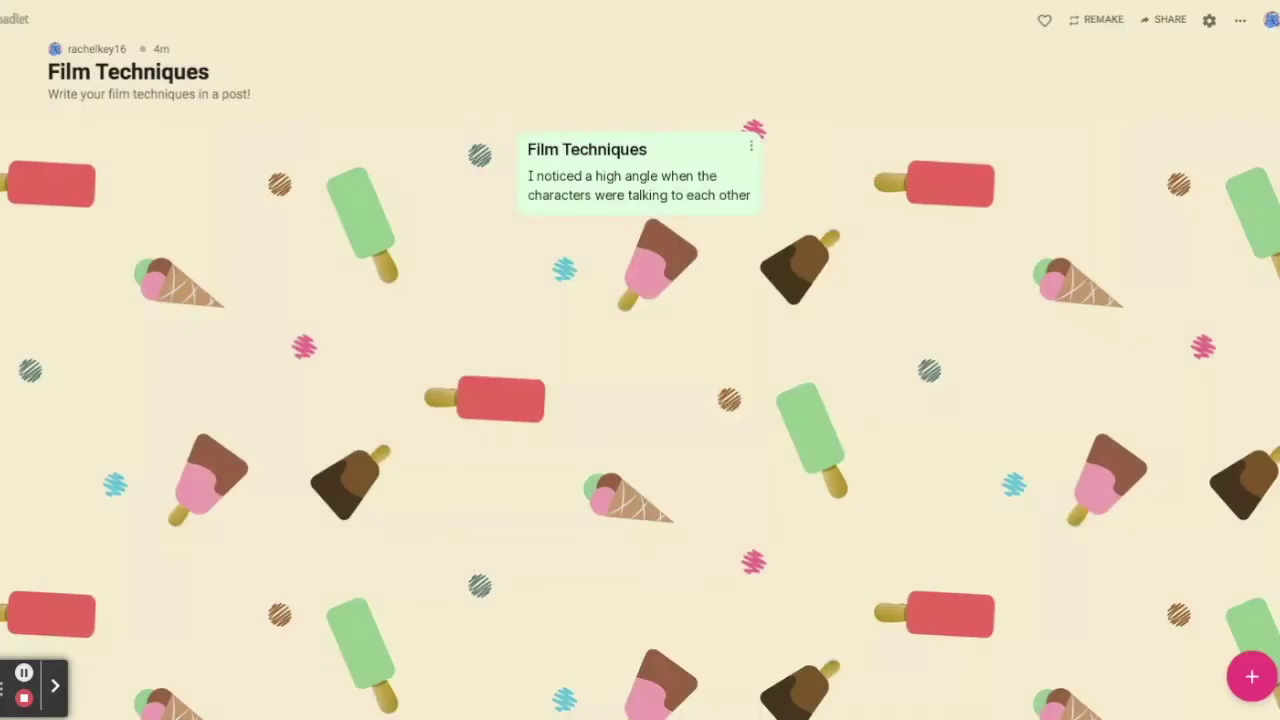
Step: Publish another post without a subject, reading "I noticed dialogue when the character said "He's over there""
{"action": "left_click", "coordinate": [1251, 676]}
{"action": "left_click", "coordinate": [856, 516]}
{"action": "type", "text": "I noticed"}
{"action": "type", "text": " dialogue when the ch"}
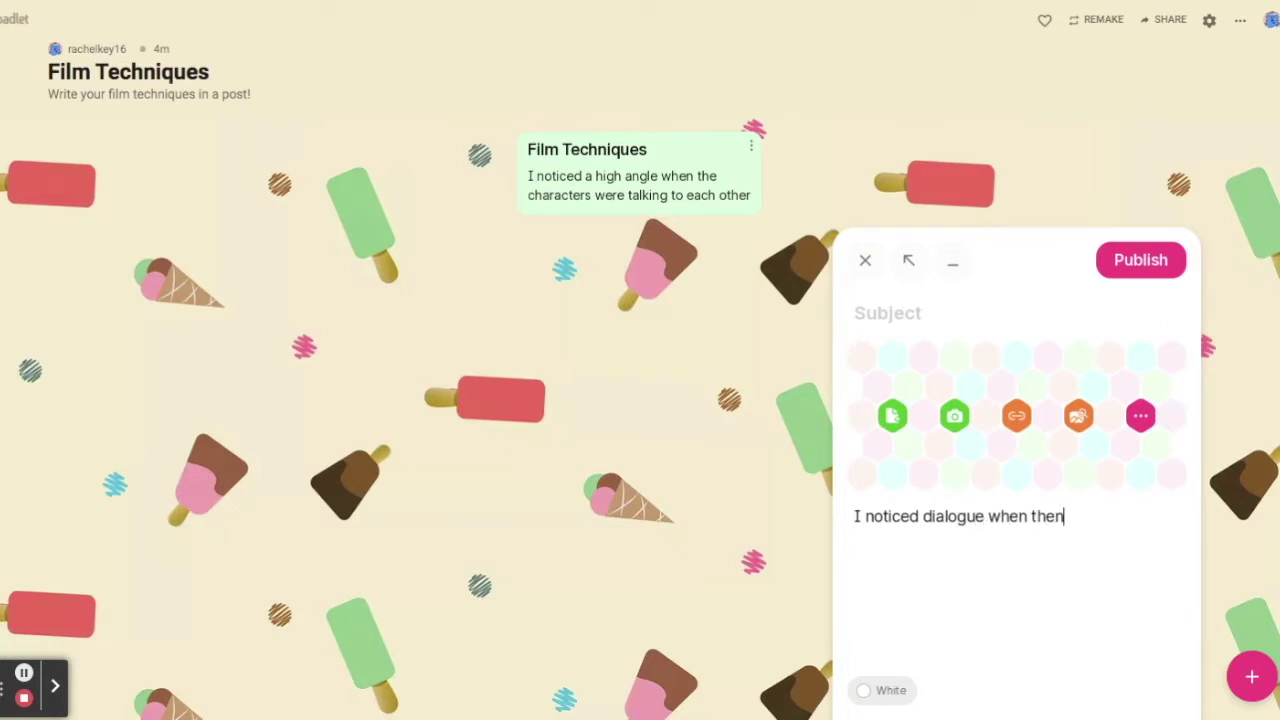
{"action": "type", "text": "aracter said \"He's over there\""}
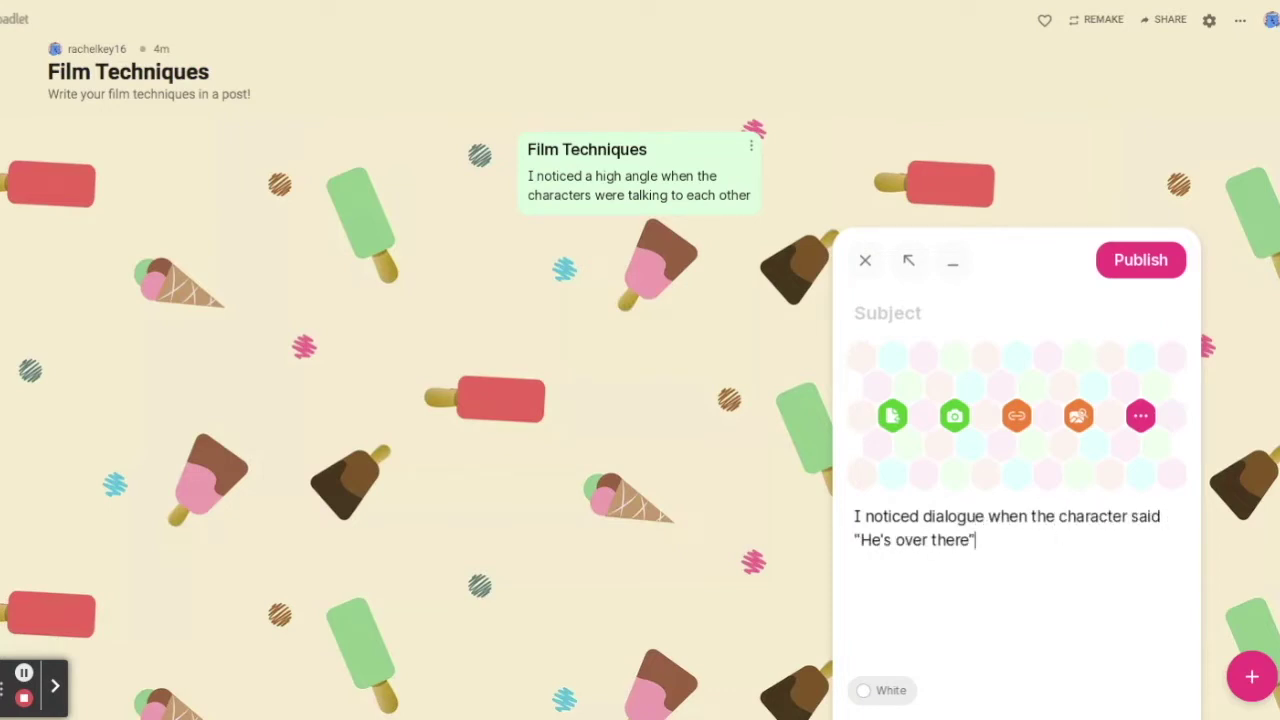
{"action": "key", "text": "ctrl+Return"}
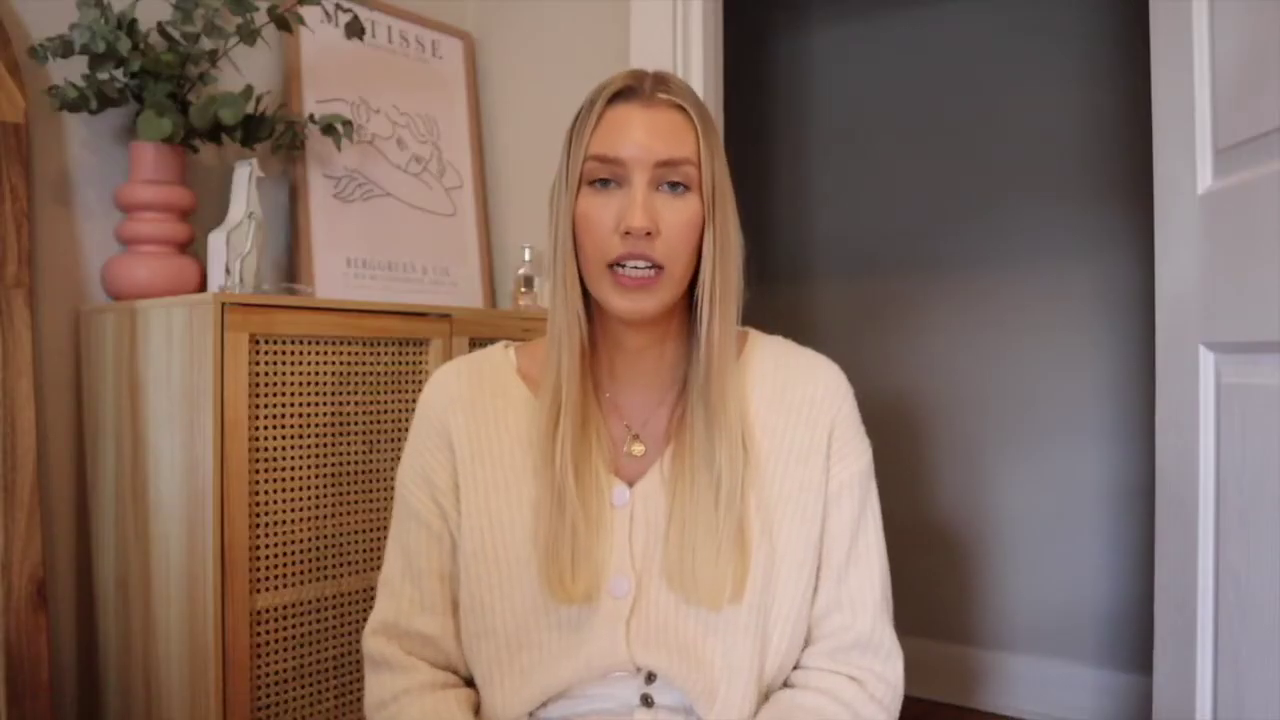
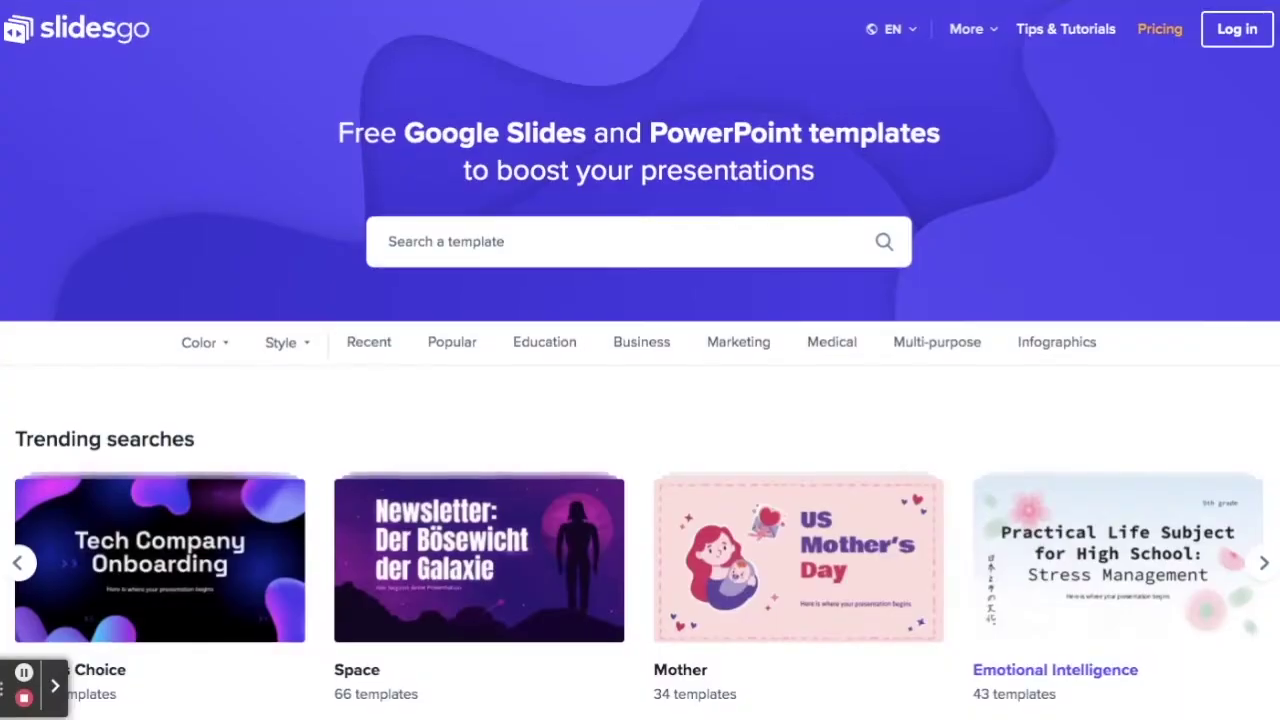
Step: Switch to the Slidesgo website, browse its home page themes, and search the templates for "science"
{"action": "scroll", "coordinate": [640, 400], "scroll_direction": "down", "scroll_amount": 5}
{"action": "scroll", "coordinate": [640, 410], "scroll_direction": "down", "scroll_amount": 12}
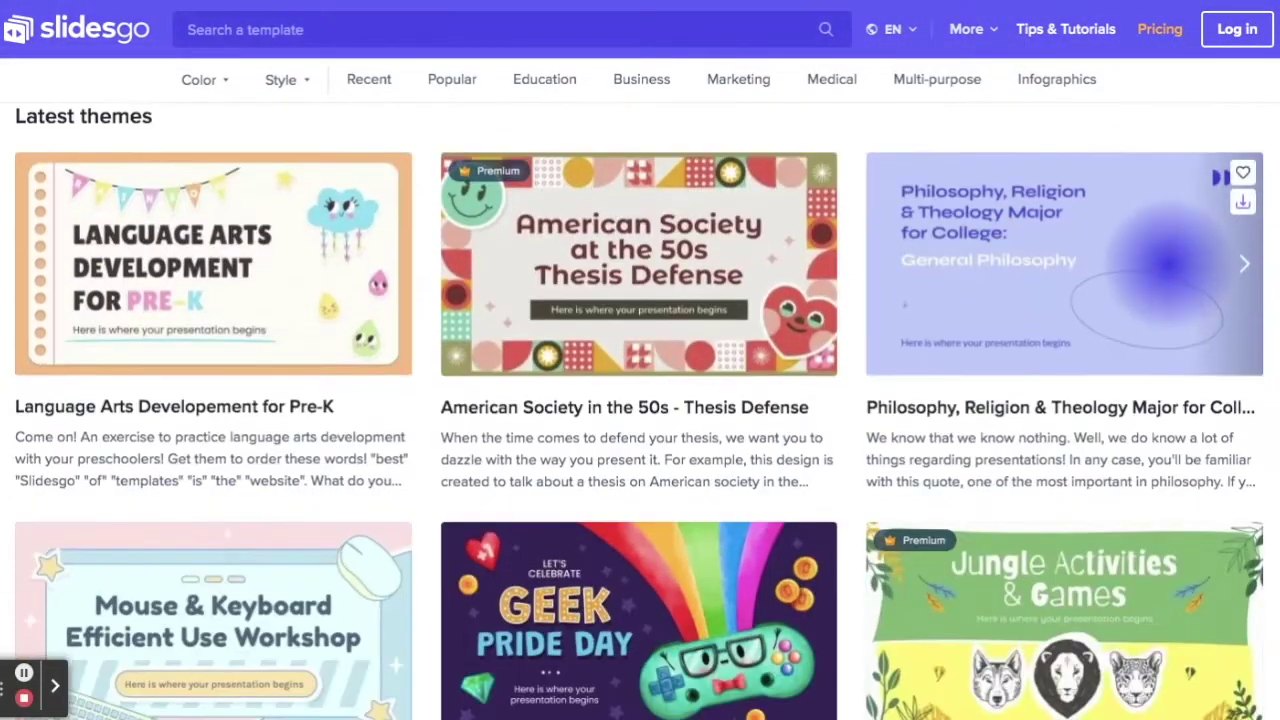
{"action": "scroll", "coordinate": [640, 410], "scroll_direction": "down", "scroll_amount": 15}
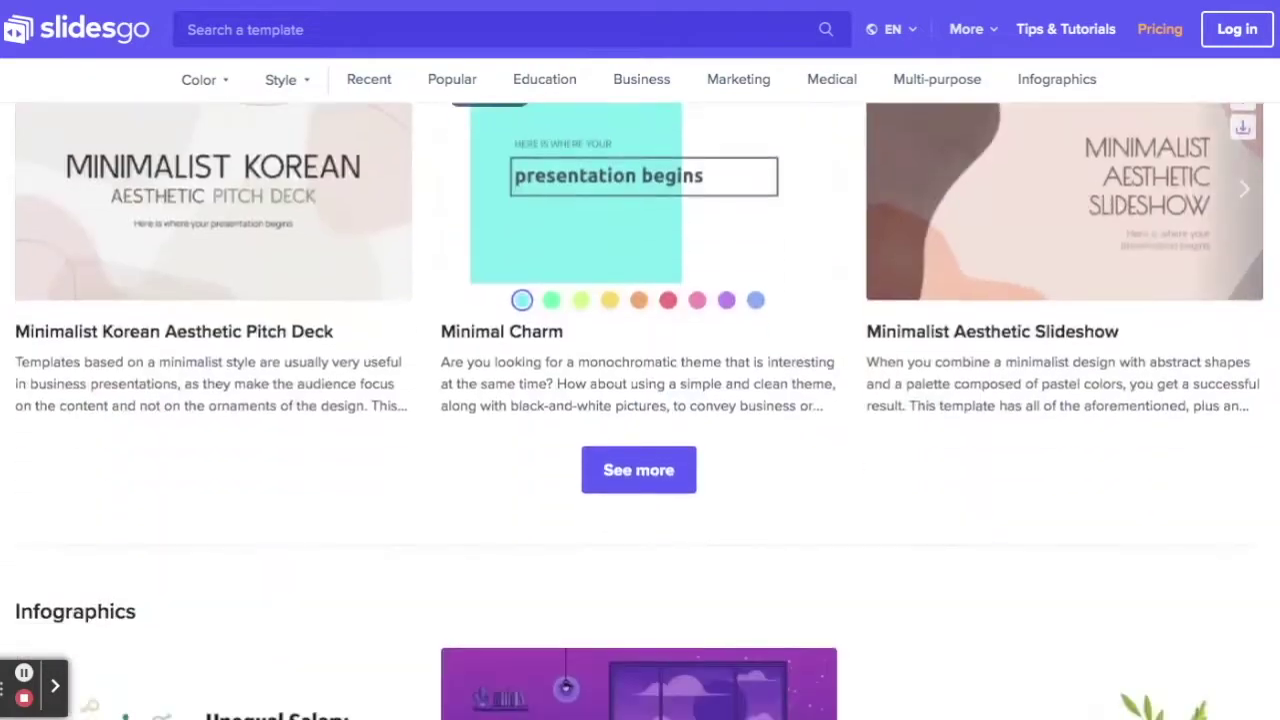
{"action": "scroll", "coordinate": [640, 410], "scroll_direction": "up", "scroll_amount": 20}
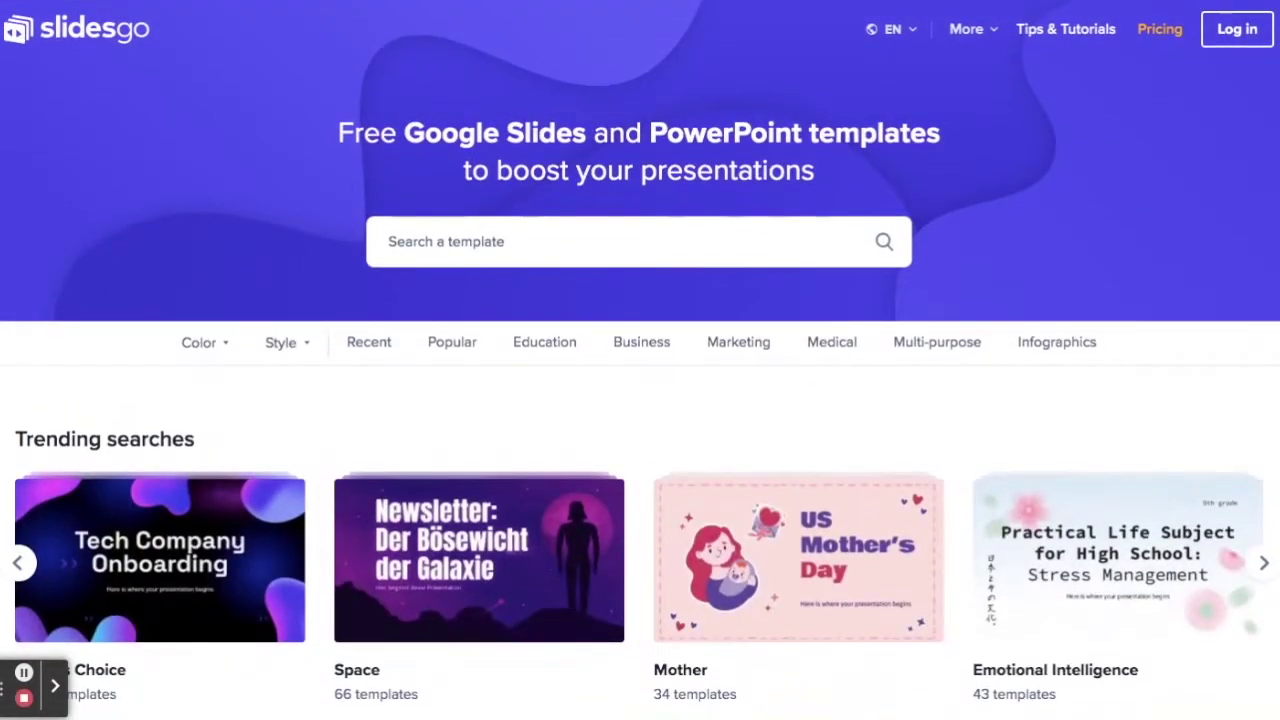
{"action": "left_click", "coordinate": [500, 241]}
{"action": "type", "text": "science"}
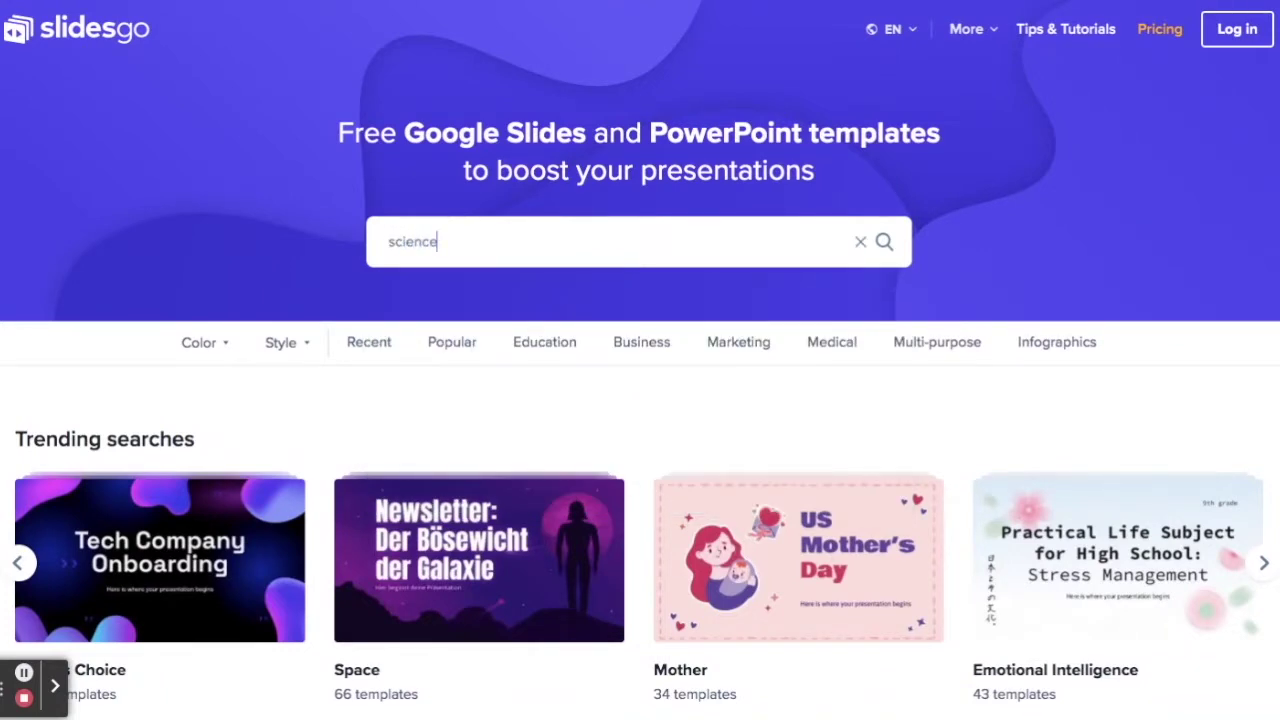
{"action": "key", "text": "Return"}
Step: Browse the science templates and open the page of the Science Education Center template
{"action": "scroll", "coordinate": [640, 410], "scroll_direction": "down", "scroll_amount": 3}
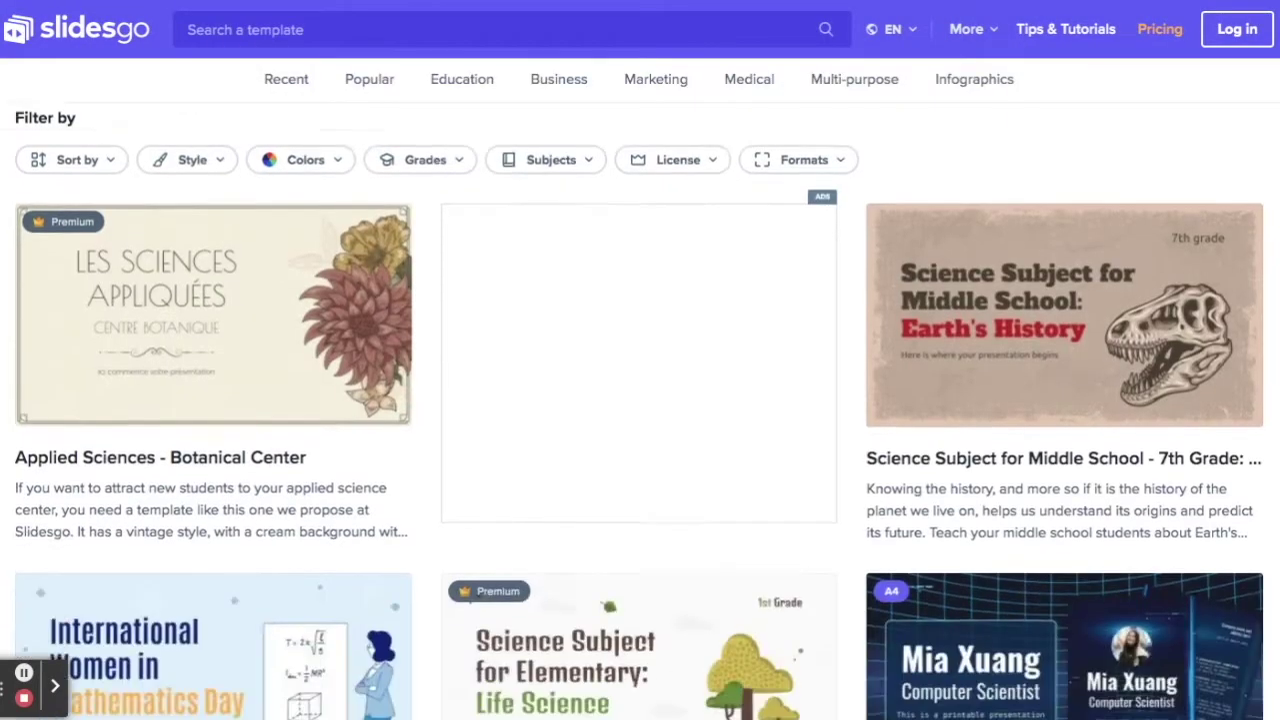
{"action": "scroll", "coordinate": [640, 410], "scroll_direction": "down", "scroll_amount": 3}
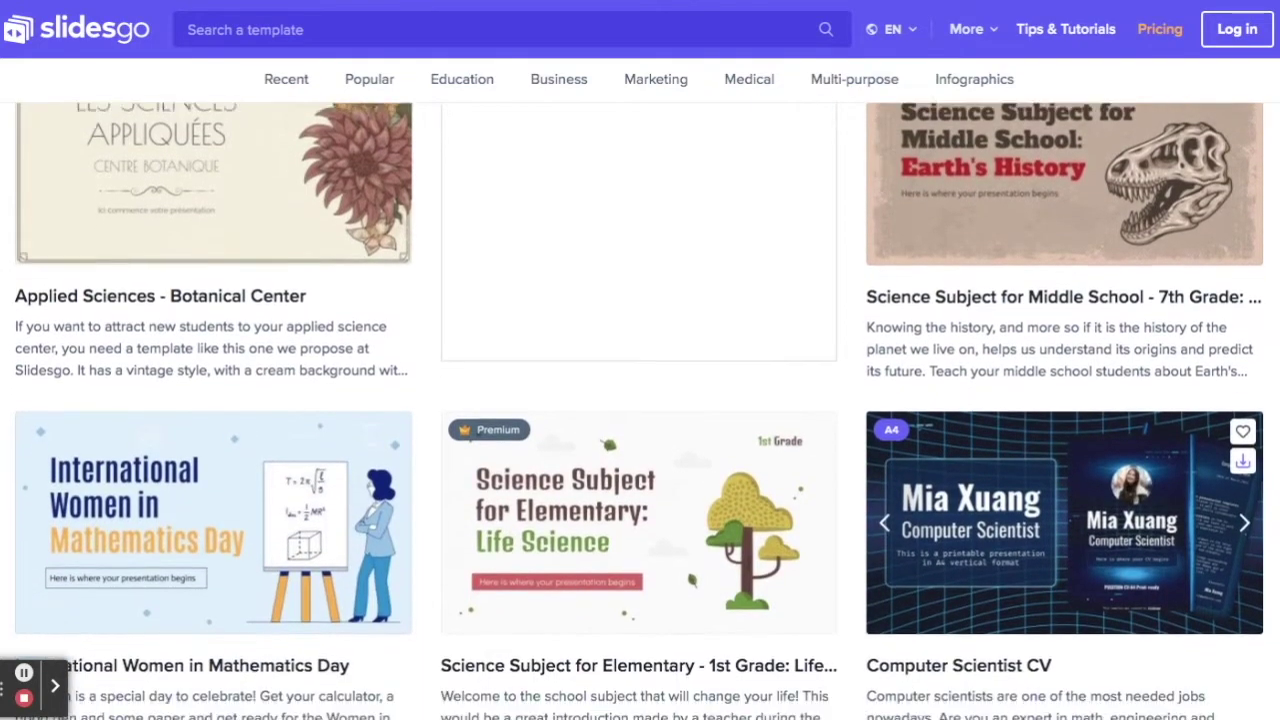
{"action": "scroll", "coordinate": [1200, 575], "scroll_direction": "down", "scroll_amount": 8}
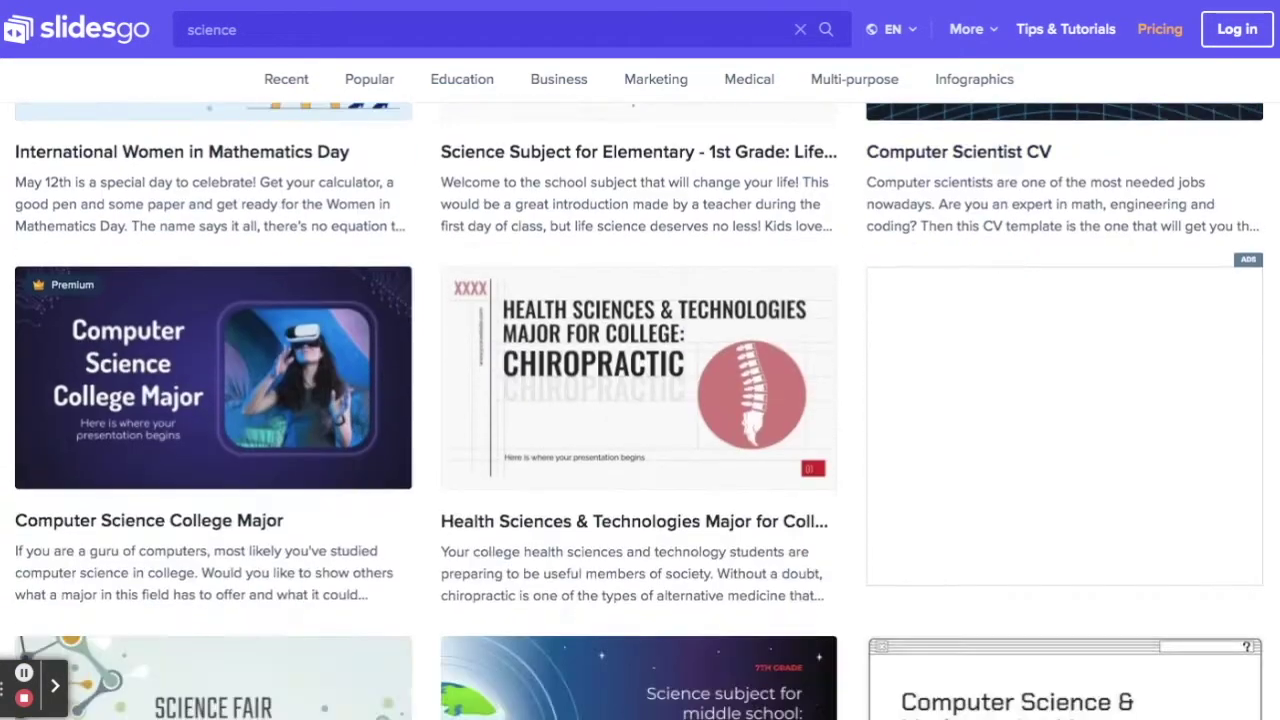
{"action": "scroll", "coordinate": [1202, 577], "scroll_direction": "down", "scroll_amount": 3}
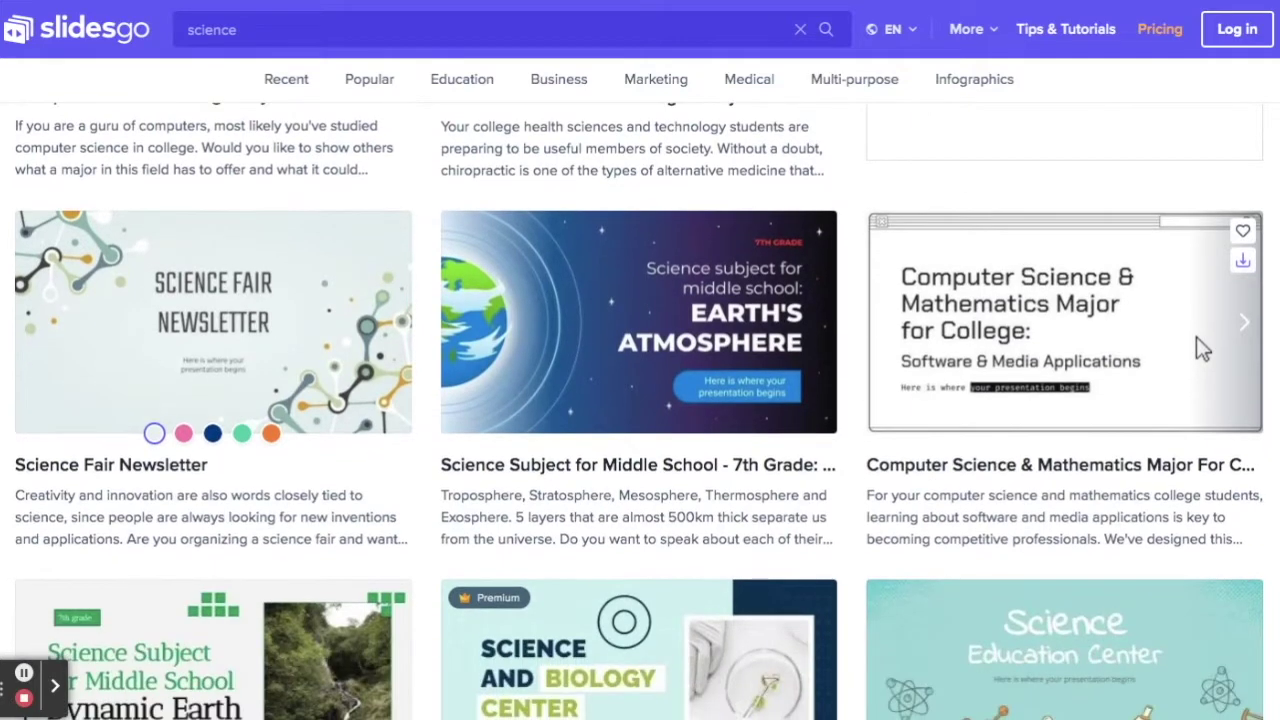
{"action": "scroll", "coordinate": [1202, 345], "scroll_direction": "down", "scroll_amount": 2}
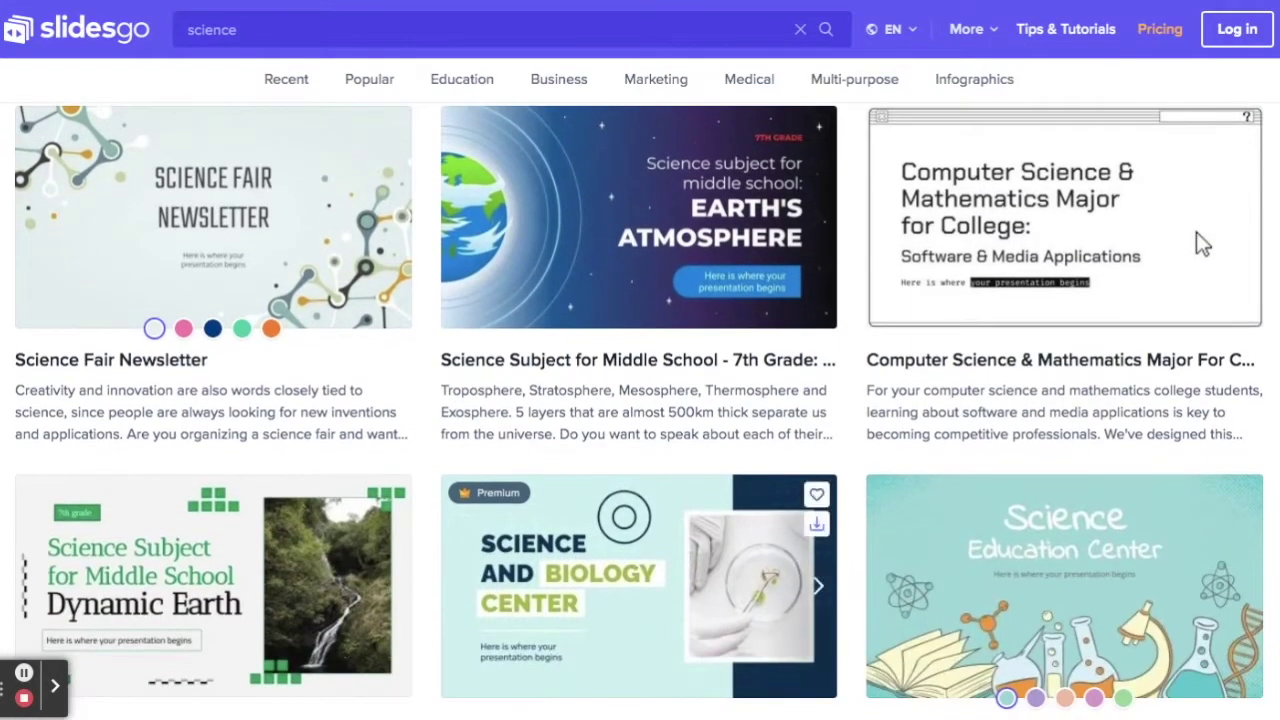
{"action": "scroll", "coordinate": [1202, 225], "scroll_direction": "down", "scroll_amount": 3}
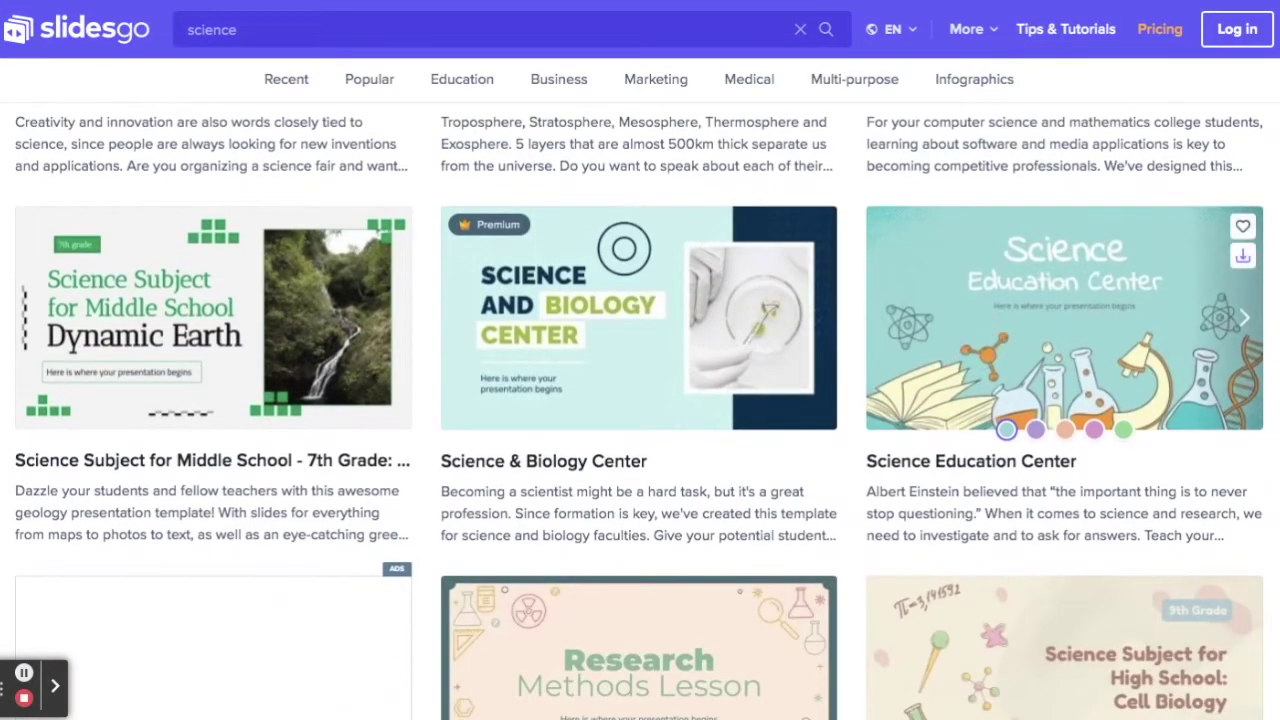
{"action": "left_click", "coordinate": [1064, 317]}
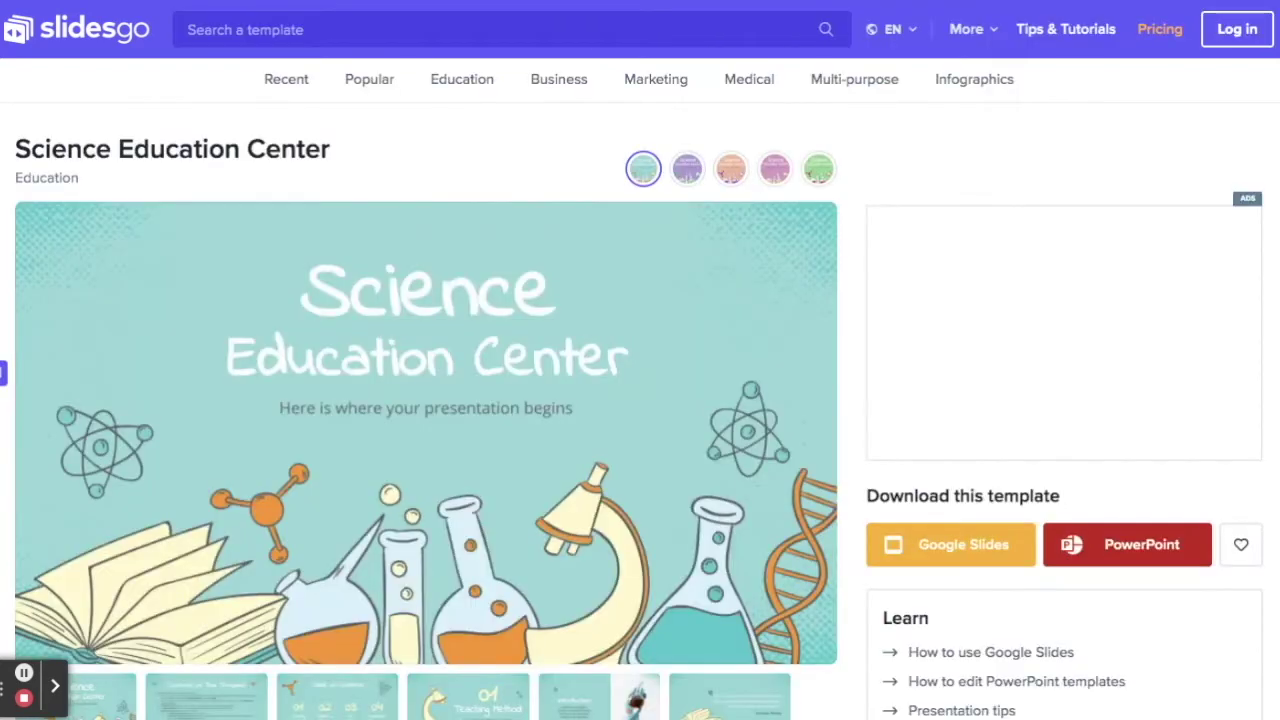
{"action": "scroll", "coordinate": [1064, 317], "scroll_direction": "down", "scroll_amount": 1}
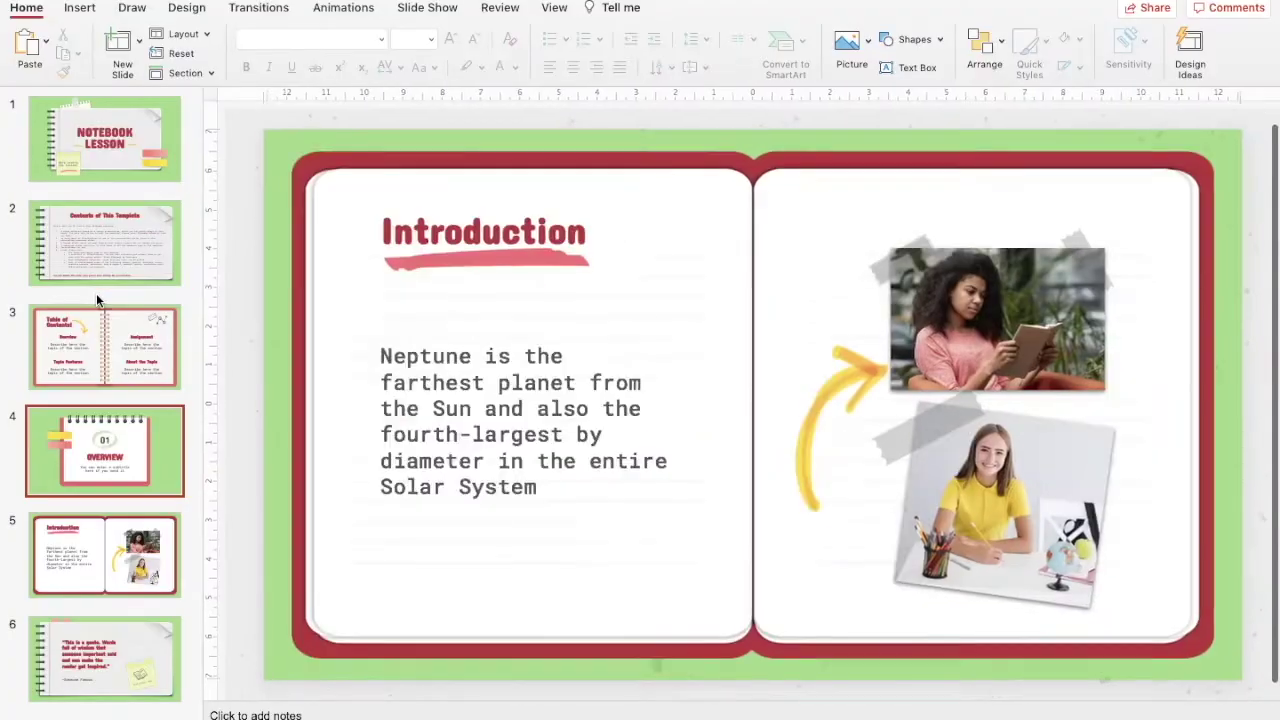
Step: Switch to the Notebook Lesson presentation in PowerPoint and examine its slides, from the content layouts to the editable infographics and icon sets
{"action": "scroll", "coordinate": [96, 293], "scroll_direction": "down", "scroll_amount": 5}
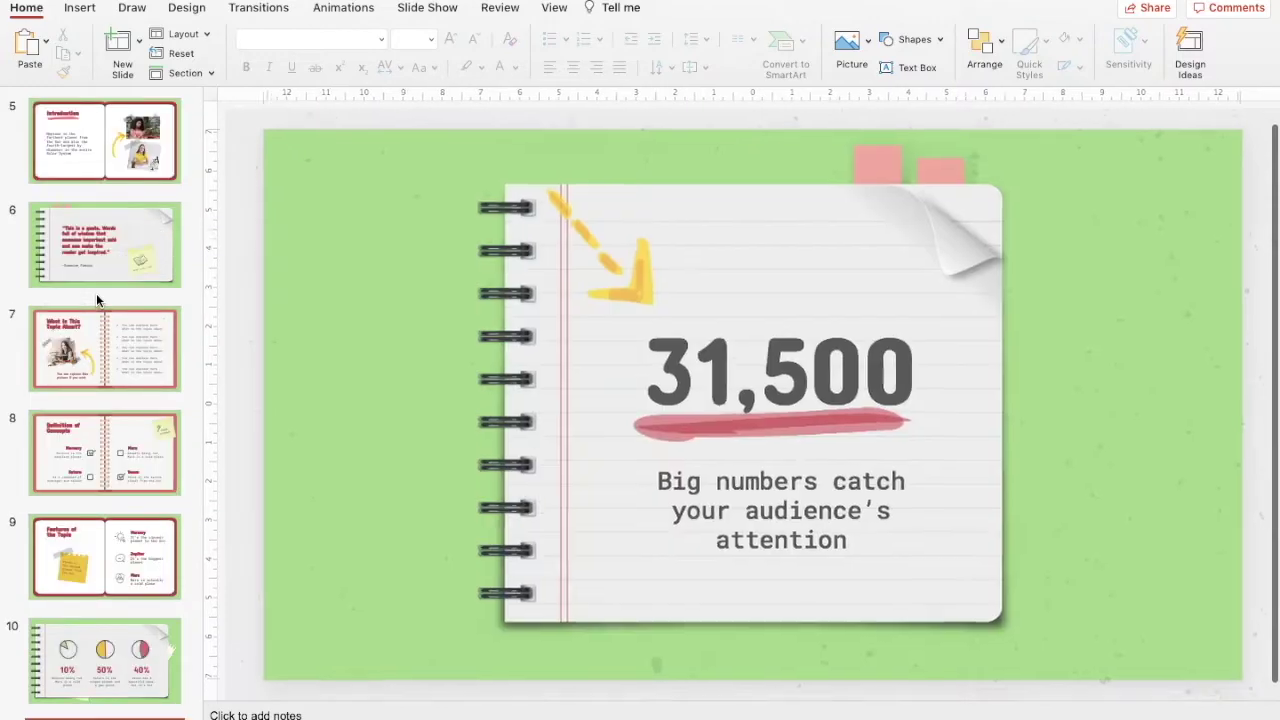
{"action": "scroll", "coordinate": [96, 293], "scroll_direction": "down", "scroll_amount": 3}
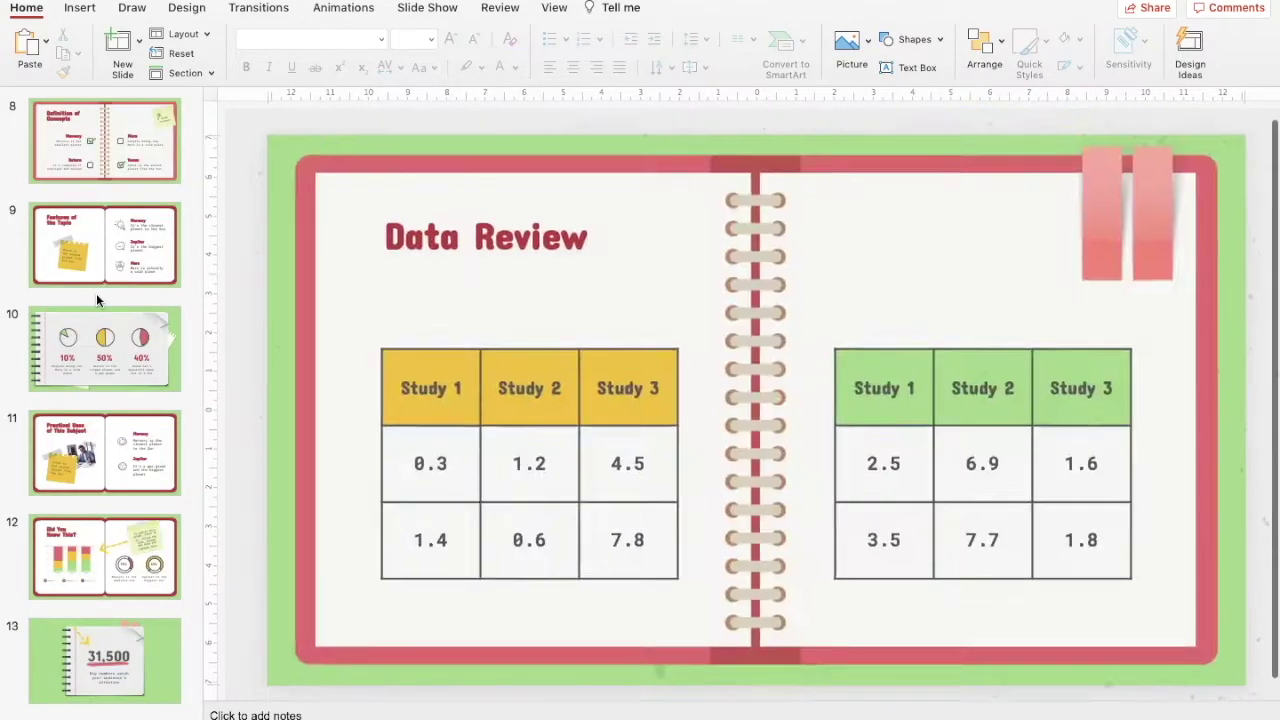
{"action": "scroll", "coordinate": [96, 293], "scroll_direction": "down", "scroll_amount": 7}
{"action": "scroll", "coordinate": [96, 293], "scroll_direction": "down", "scroll_amount": 8}
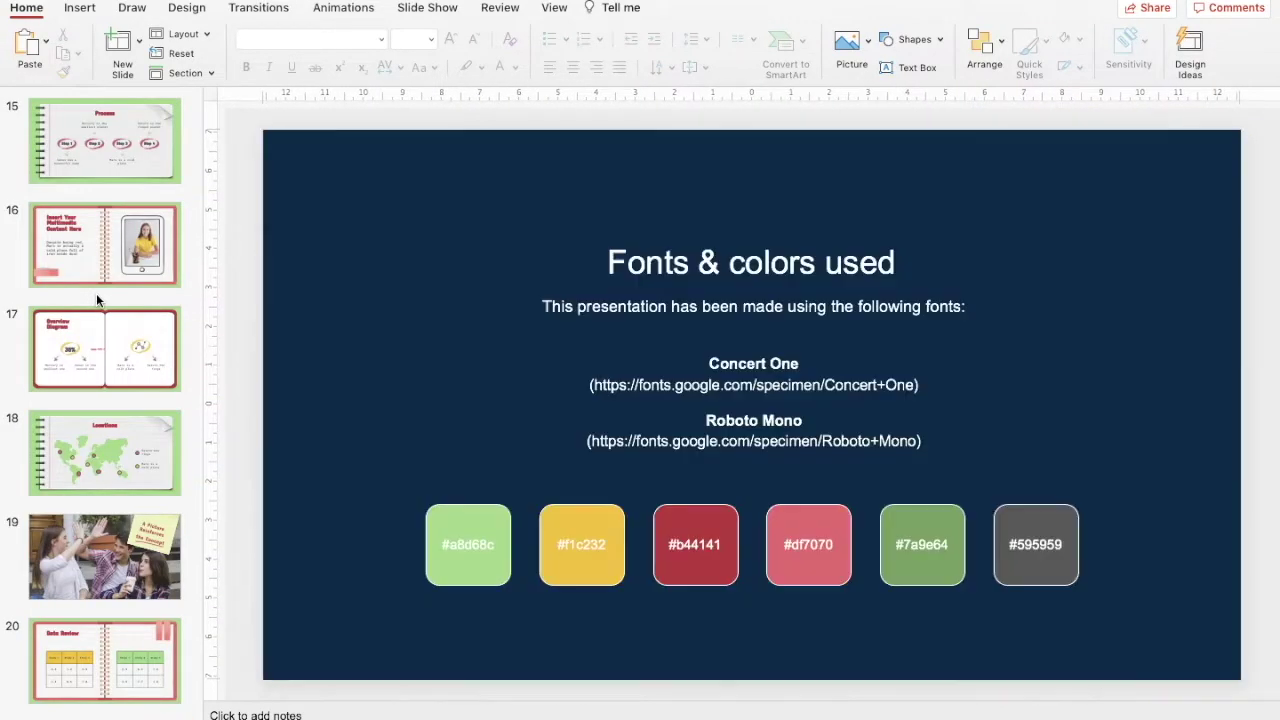
{"action": "scroll", "coordinate": [96, 297], "scroll_direction": "down", "scroll_amount": 2}
{"action": "scroll", "coordinate": [96, 297], "scroll_direction": "down", "scroll_amount": 6}
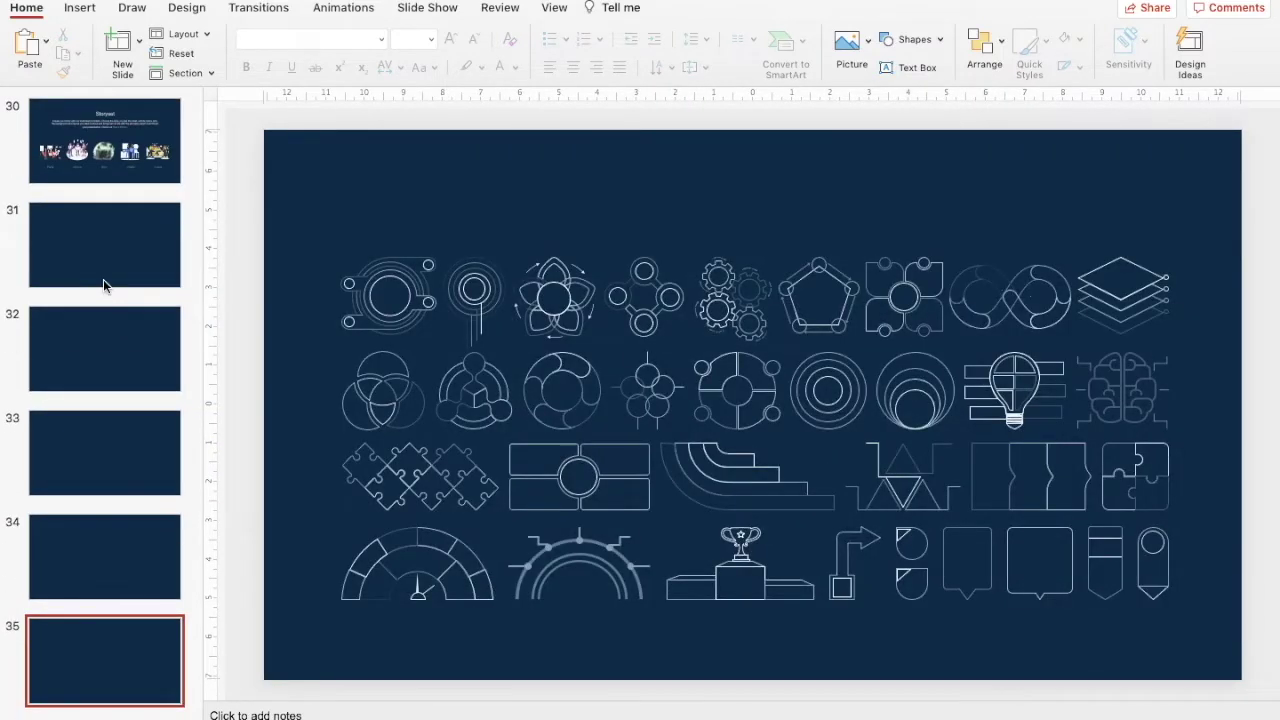
{"action": "left_click", "coordinate": [110, 558]}
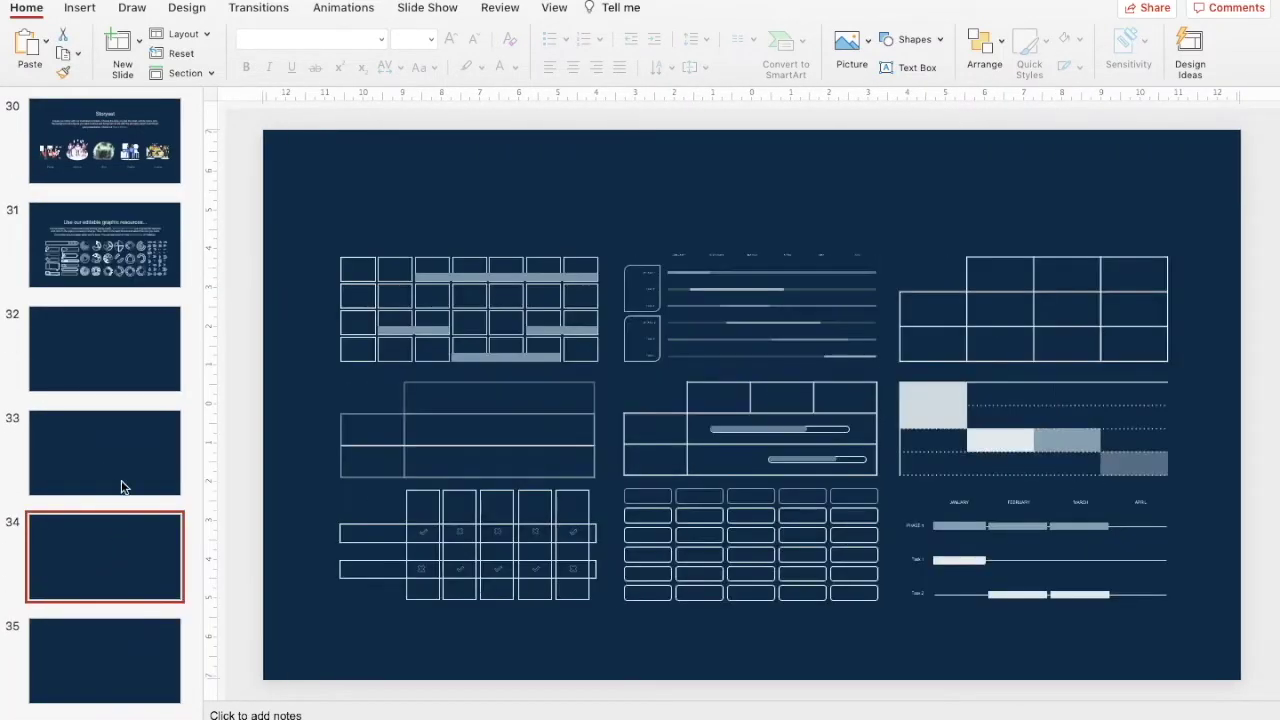
{"action": "scroll", "coordinate": [121, 487], "scroll_direction": "down", "scroll_amount": 5}
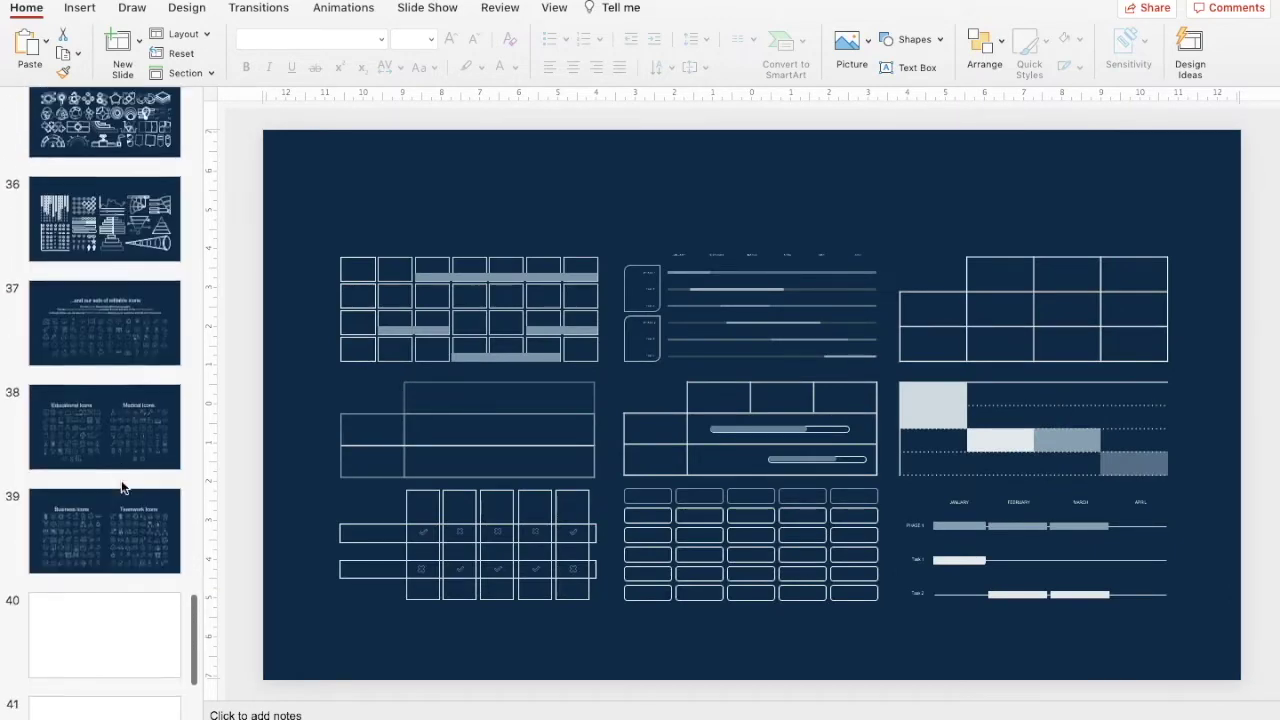
{"action": "left_click", "coordinate": [113, 421]}
{"action": "key", "text": "Down"}
{"action": "key", "text": "Down"}
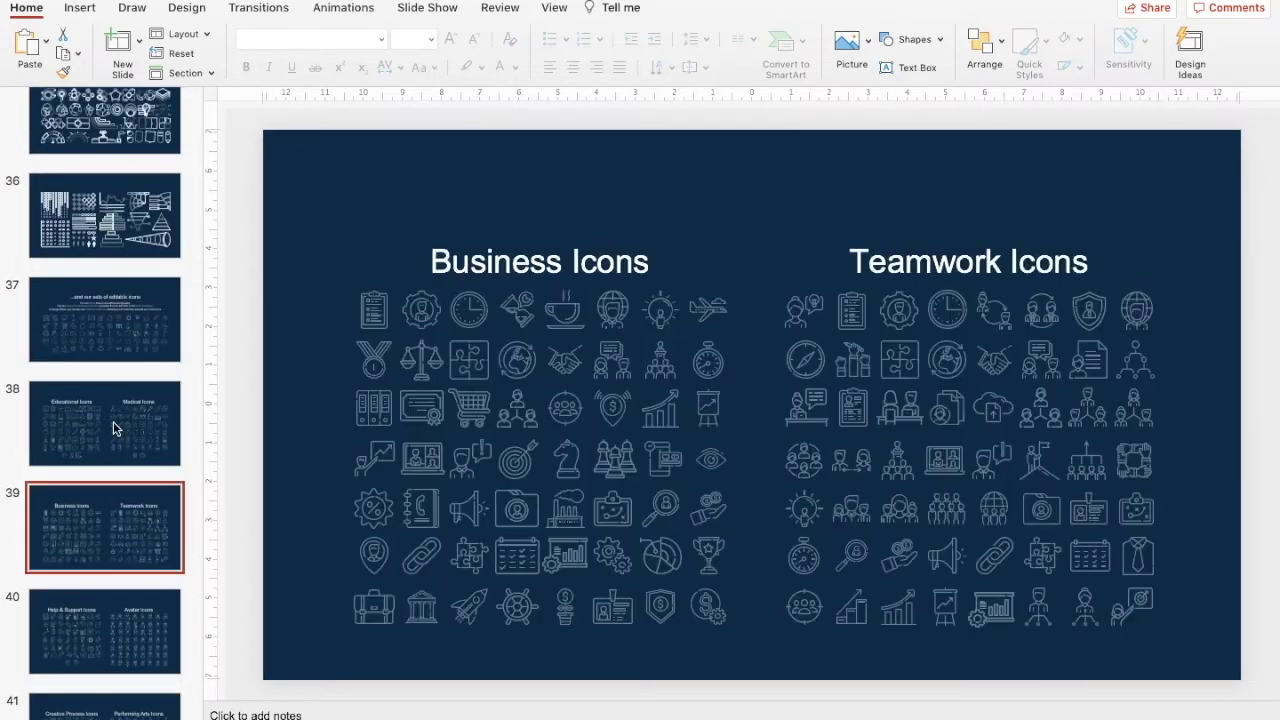
{"action": "key", "text": "Down"}
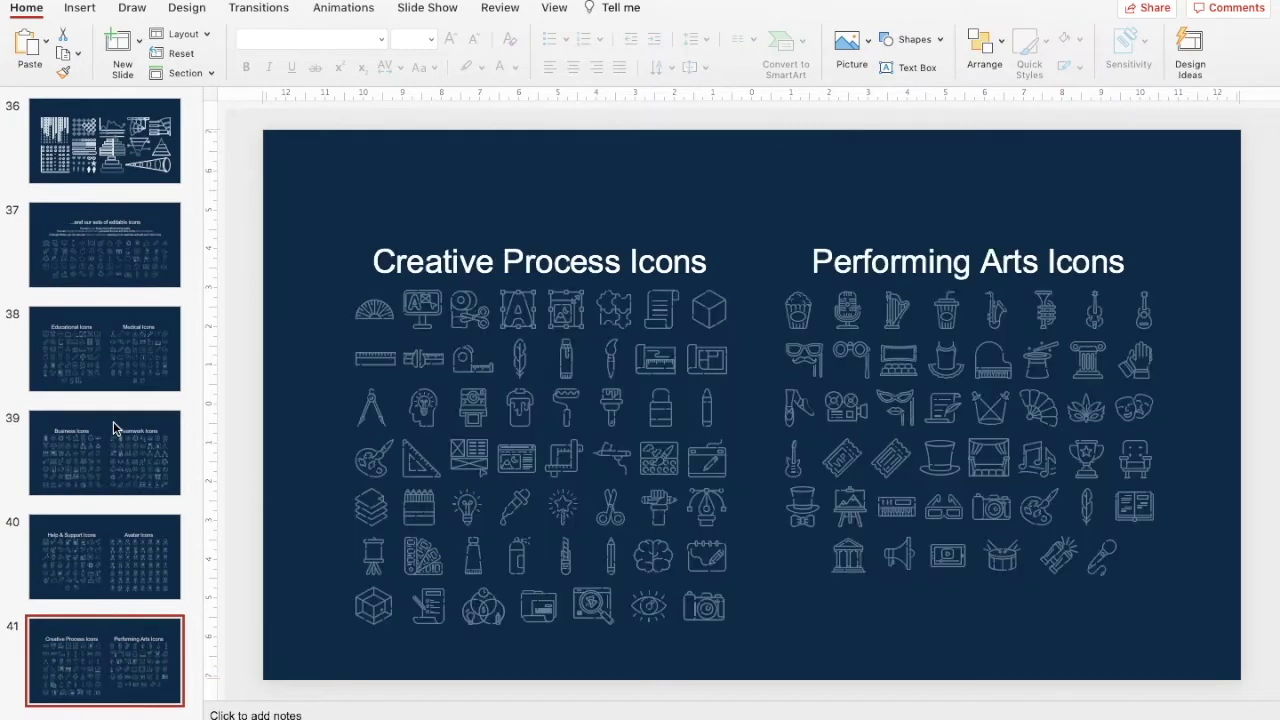
Step: Examine the remaining icon slides of the presentation, through the nature icons to the SEO & Marketing Icons slide
{"action": "key", "text": "Down"}
{"action": "key", "text": "Down"}
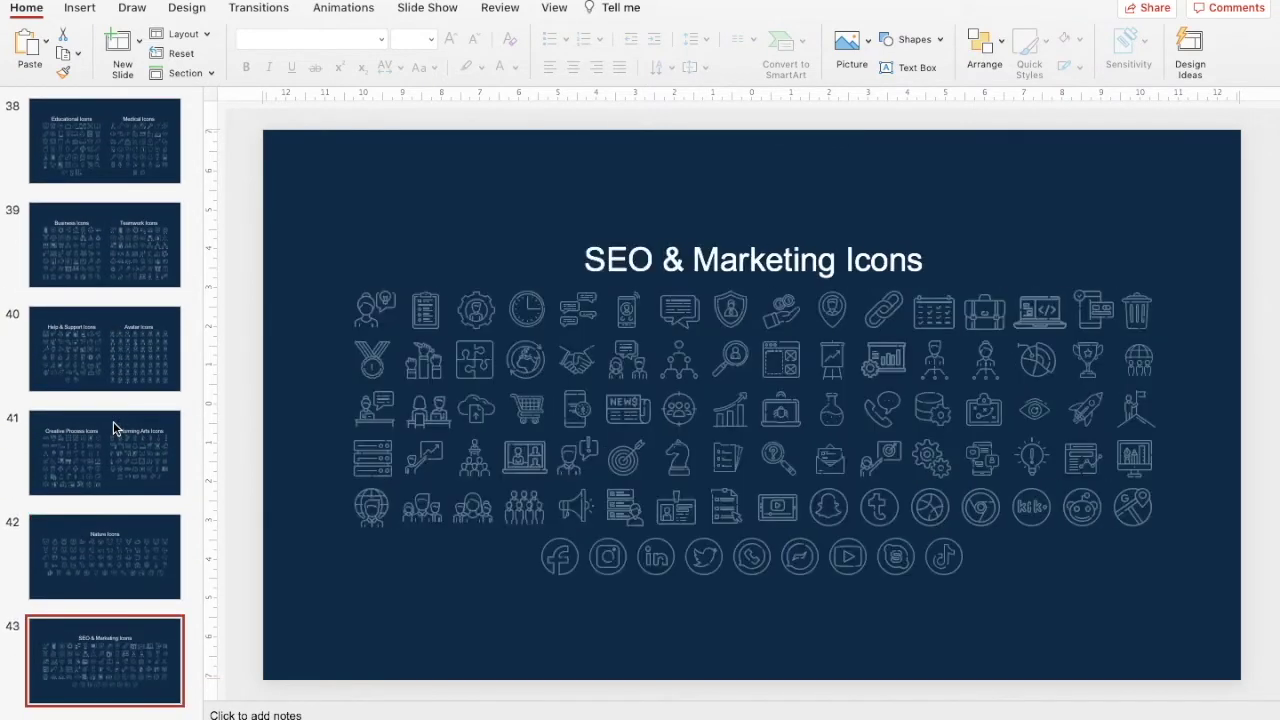
{"action": "key", "text": "Down"}
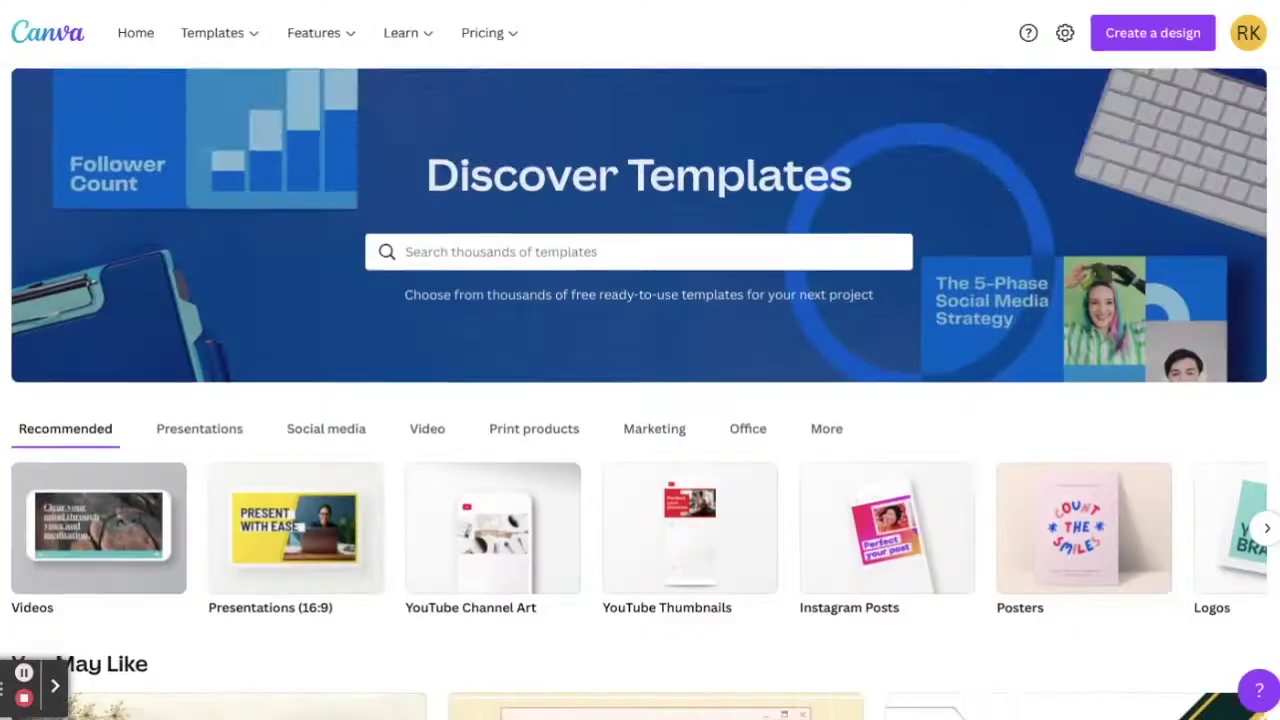
Step: Switch to Canva, browse the template categories on the Discover Templates page, and show all poster templates
{"action": "scroll", "coordinate": [640, 400], "scroll_direction": "down", "scroll_amount": 6}
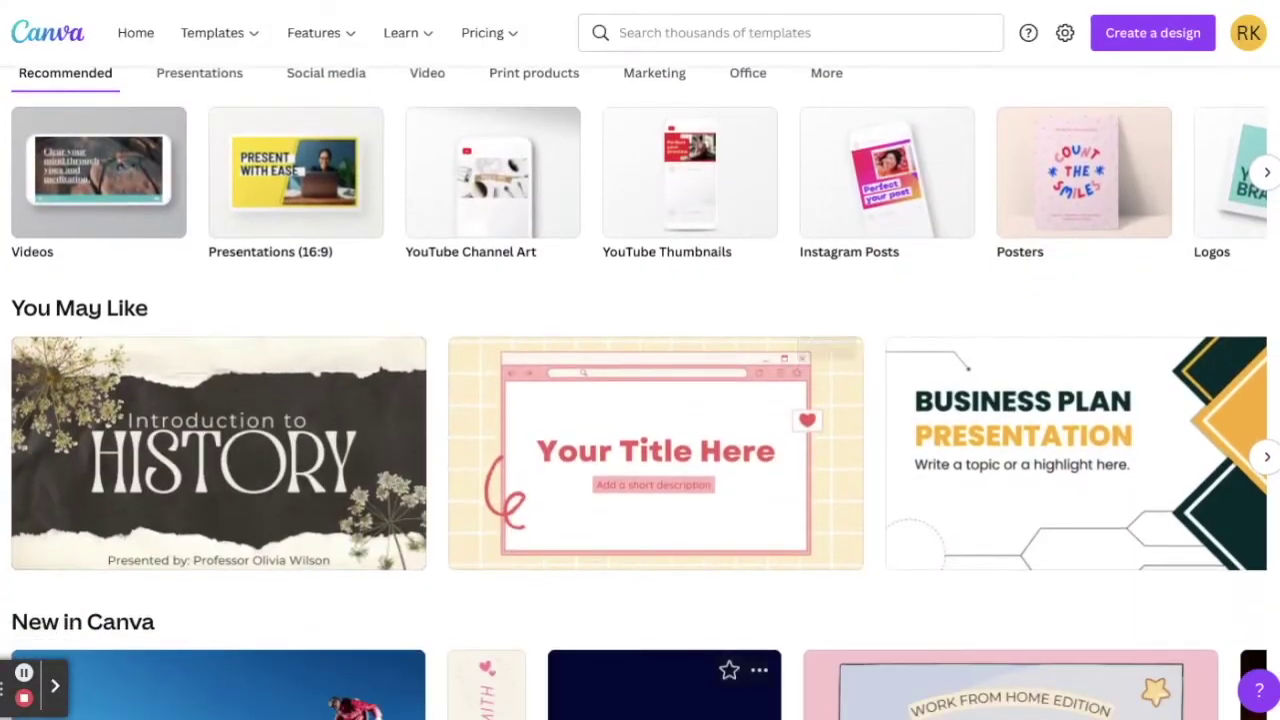
{"action": "scroll", "coordinate": [640, 520], "scroll_direction": "down", "scroll_amount": 9}
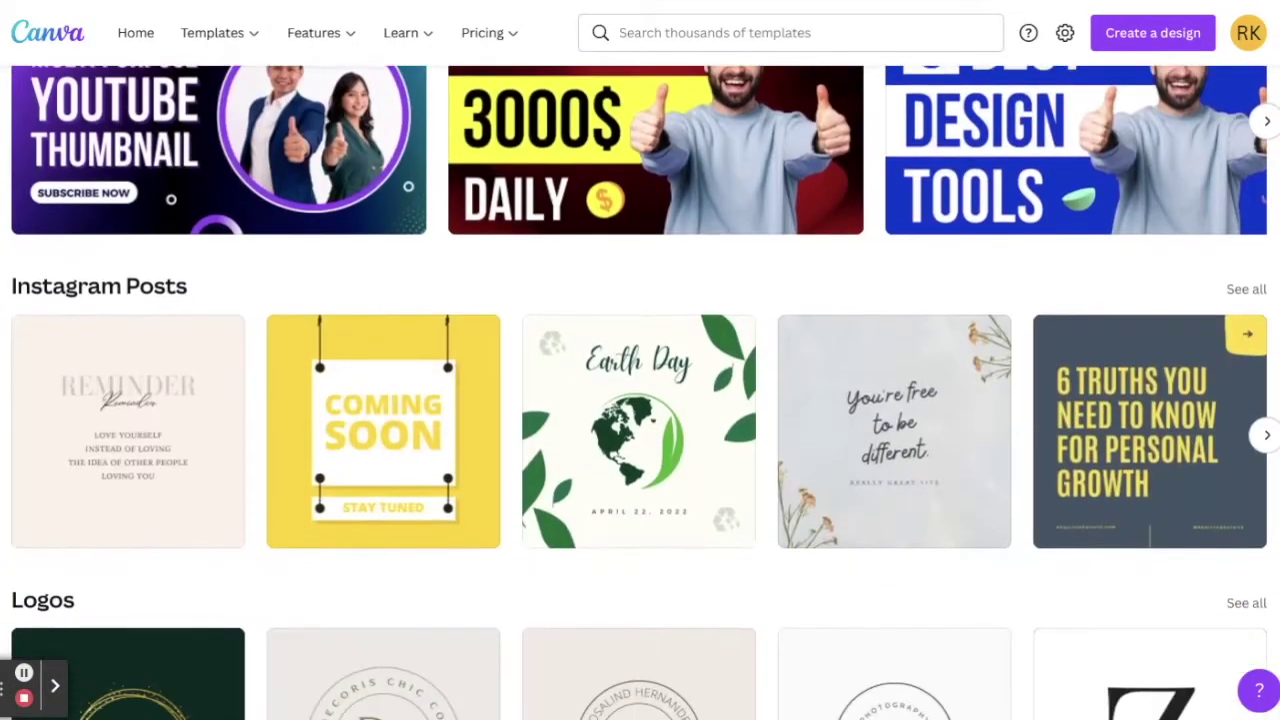
{"action": "scroll", "coordinate": [640, 400], "scroll_direction": "down", "scroll_amount": 10}
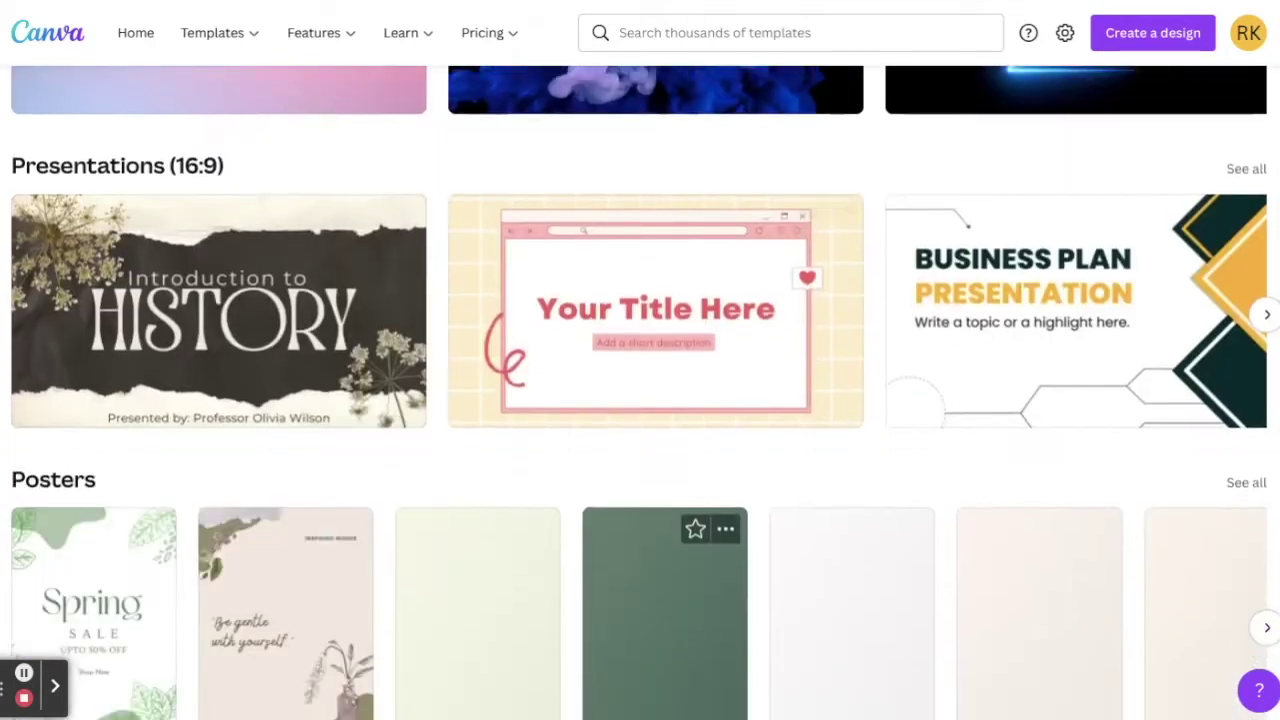
{"action": "scroll", "coordinate": [640, 400], "scroll_direction": "down", "scroll_amount": 2}
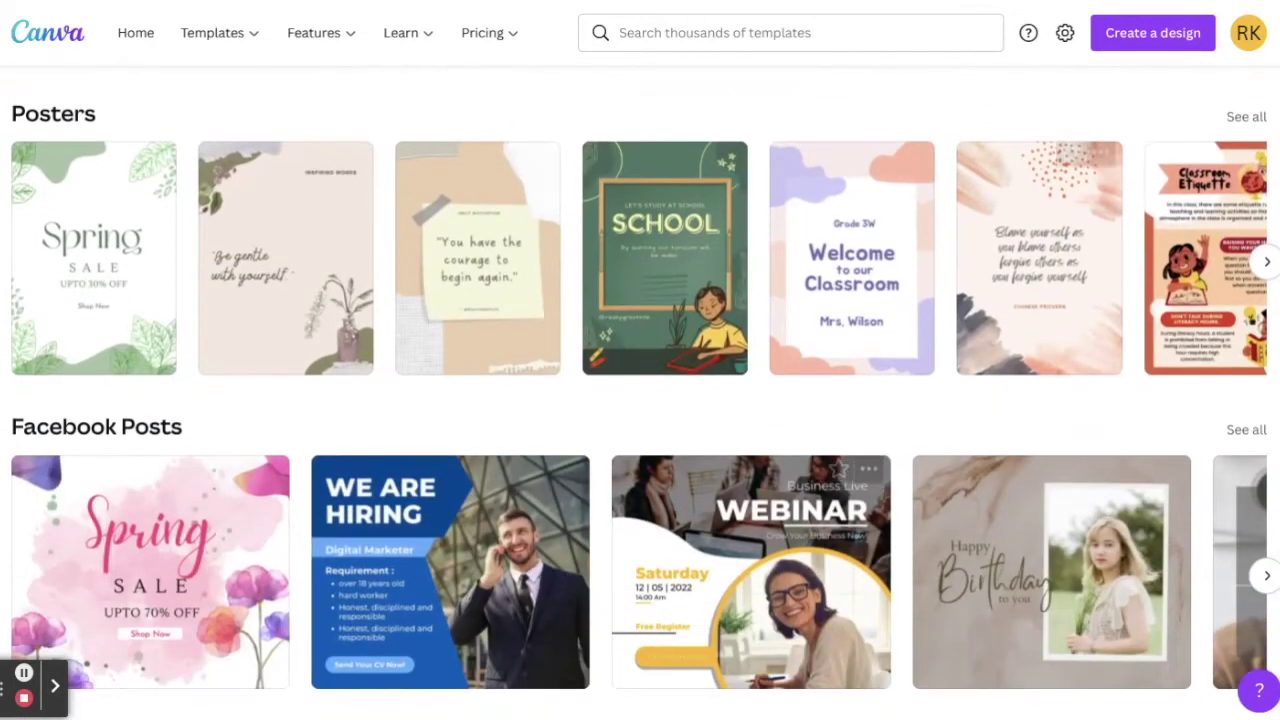
{"action": "left_click", "coordinate": [1246, 116]}
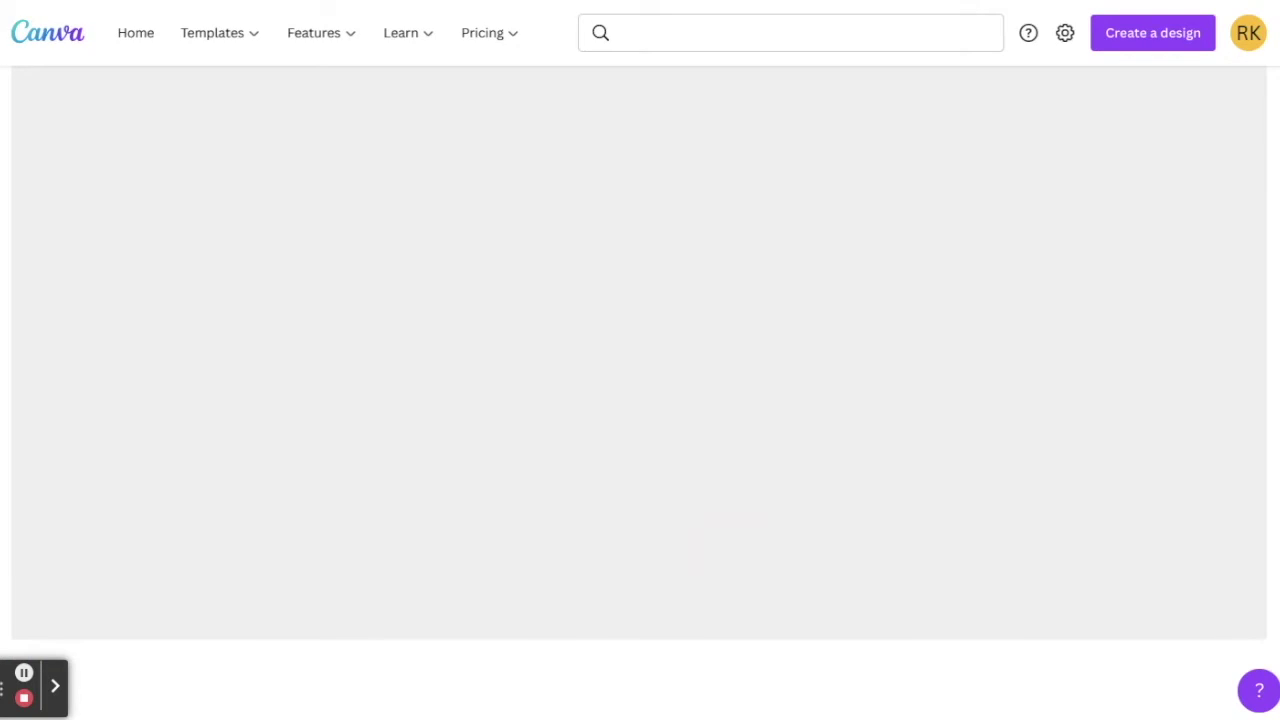
Step: Browse the poster templates and open the Cream Modern New Product poster for customizing
{"action": "scroll", "coordinate": [760, 400], "scroll_direction": "down", "scroll_amount": 5}
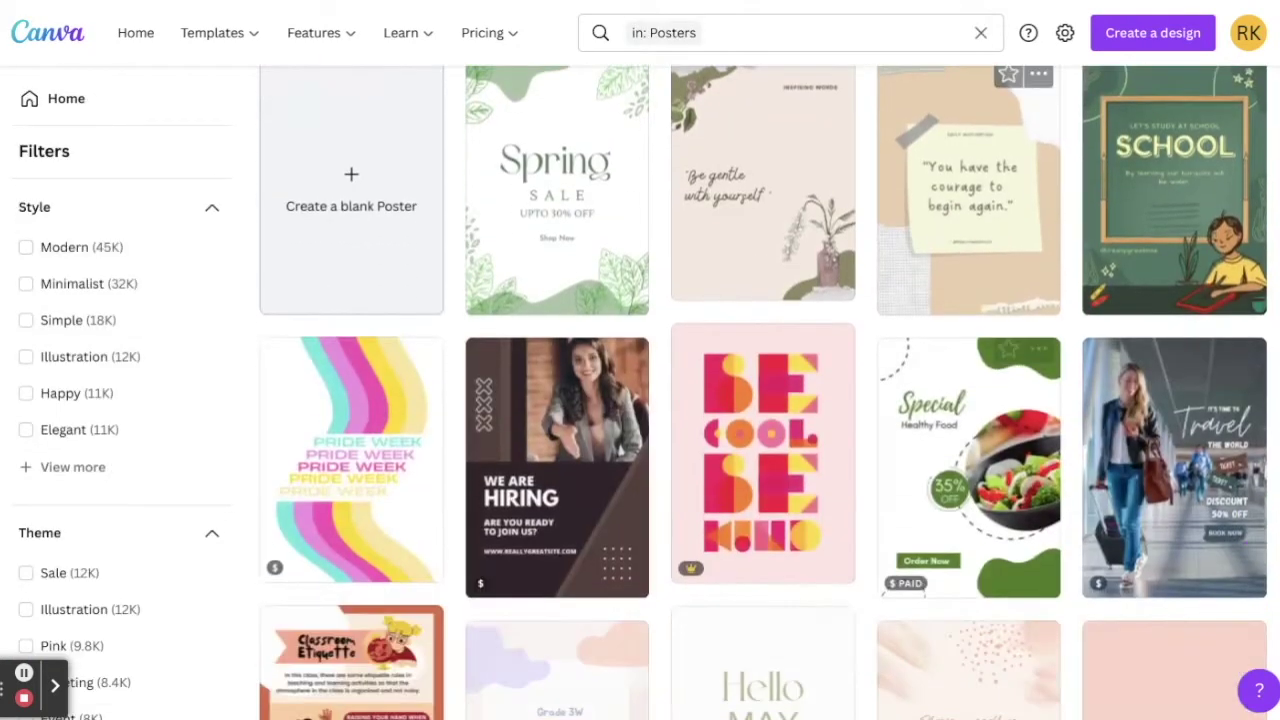
{"action": "scroll", "coordinate": [763, 392], "scroll_direction": "down", "scroll_amount": 10}
{"action": "scroll", "coordinate": [763, 392], "scroll_direction": "down", "scroll_amount": 10}
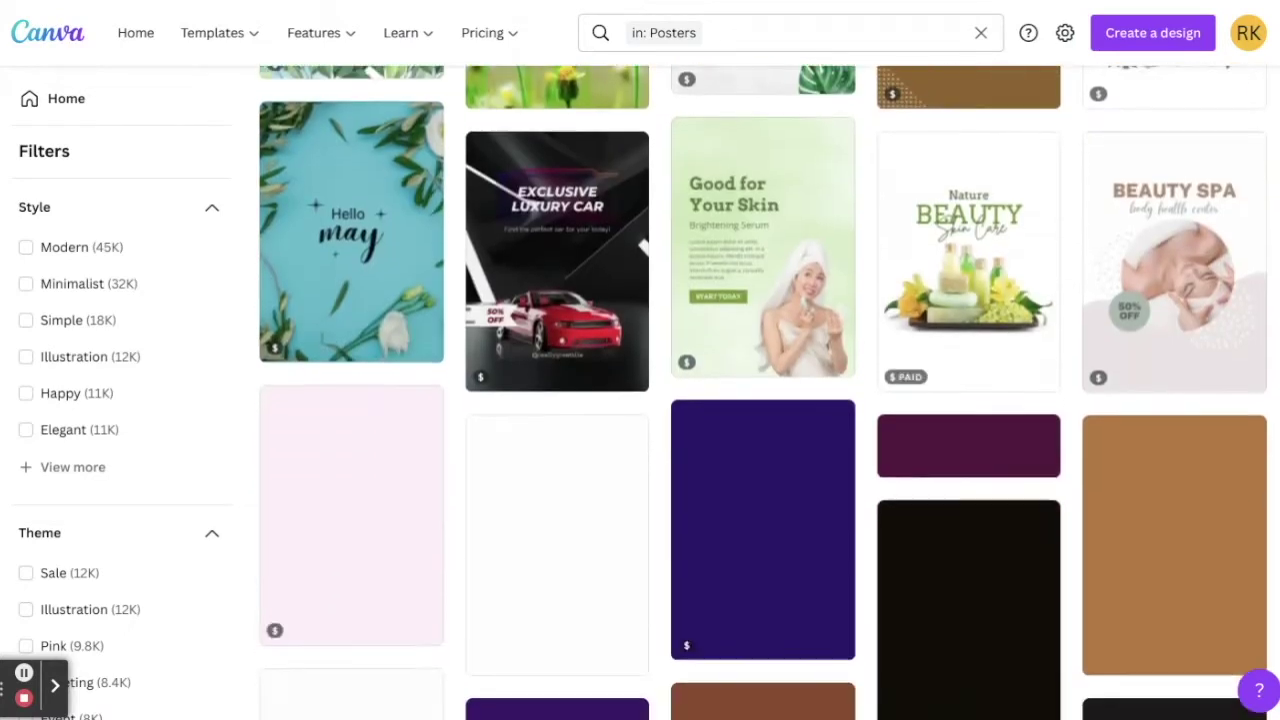
{"action": "scroll", "coordinate": [763, 250], "scroll_direction": "down", "scroll_amount": 2}
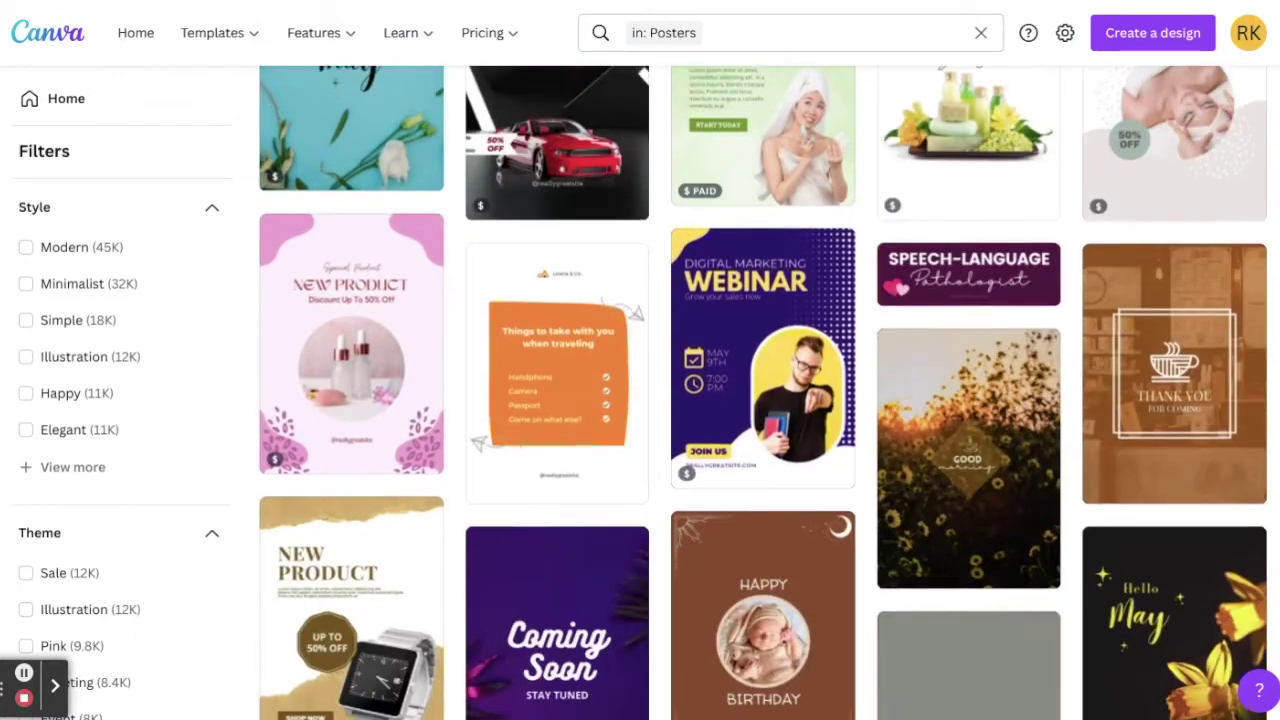
{"action": "scroll", "coordinate": [763, 392], "scroll_direction": "down", "scroll_amount": 6}
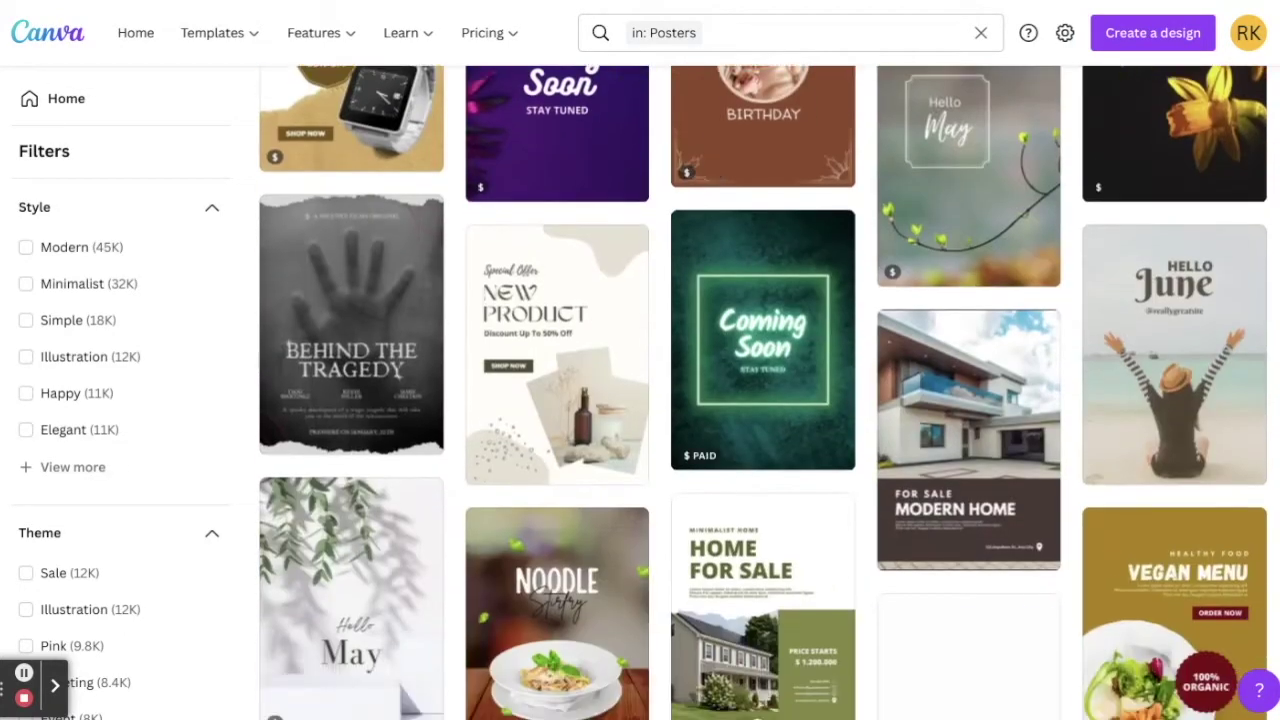
{"action": "left_click", "coordinate": [557, 355]}
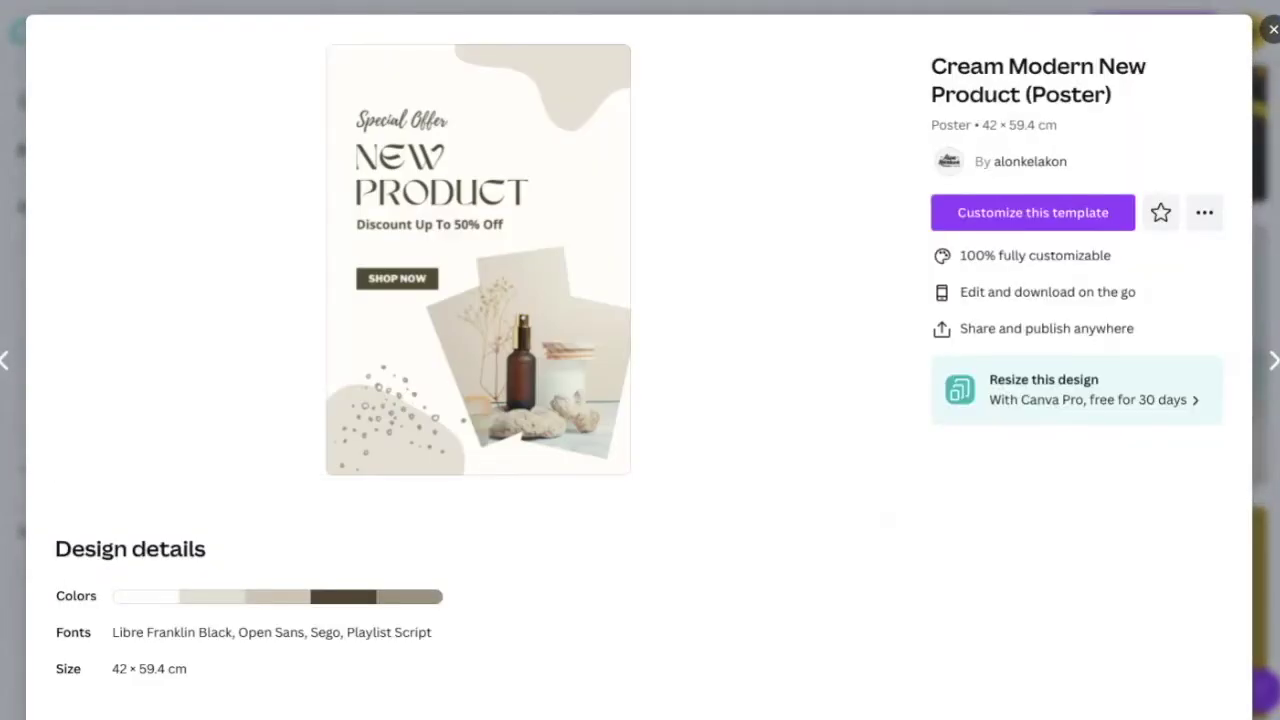
{"action": "left_click", "coordinate": [1033, 212]}
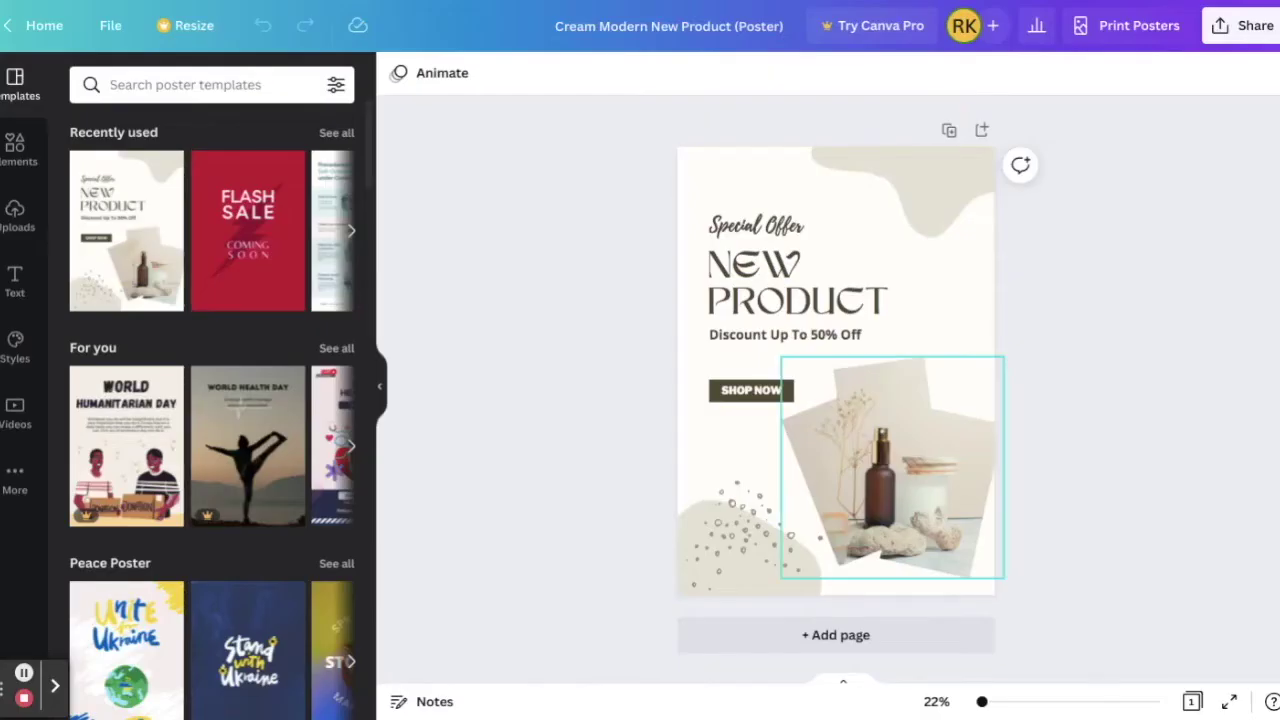
Step: Recolour the beige blob in the poster's upper corner light purple and apply the change to all elements of that colour
{"action": "left_click", "coordinate": [922, 192]}
{"action": "left_click", "coordinate": [398, 73]}
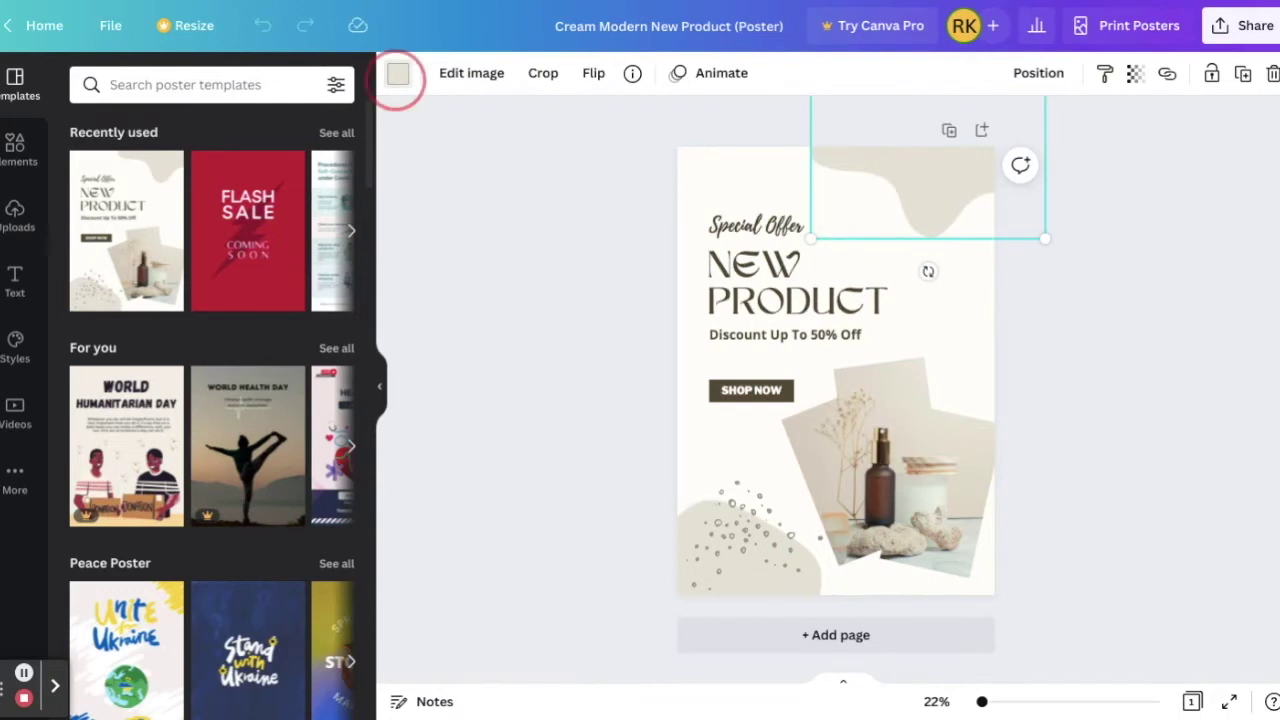
{"action": "scroll", "coordinate": [220, 380], "scroll_direction": "down", "scroll_amount": 1}
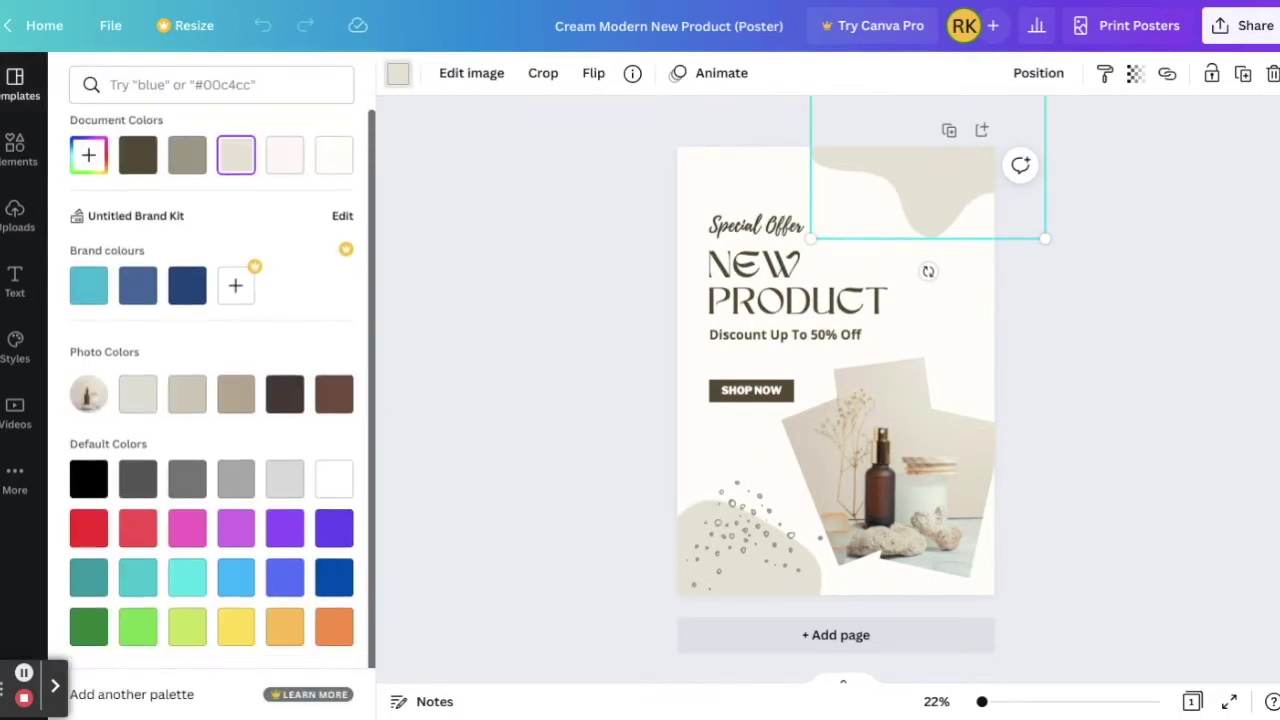
{"action": "left_click", "coordinate": [236, 528]}
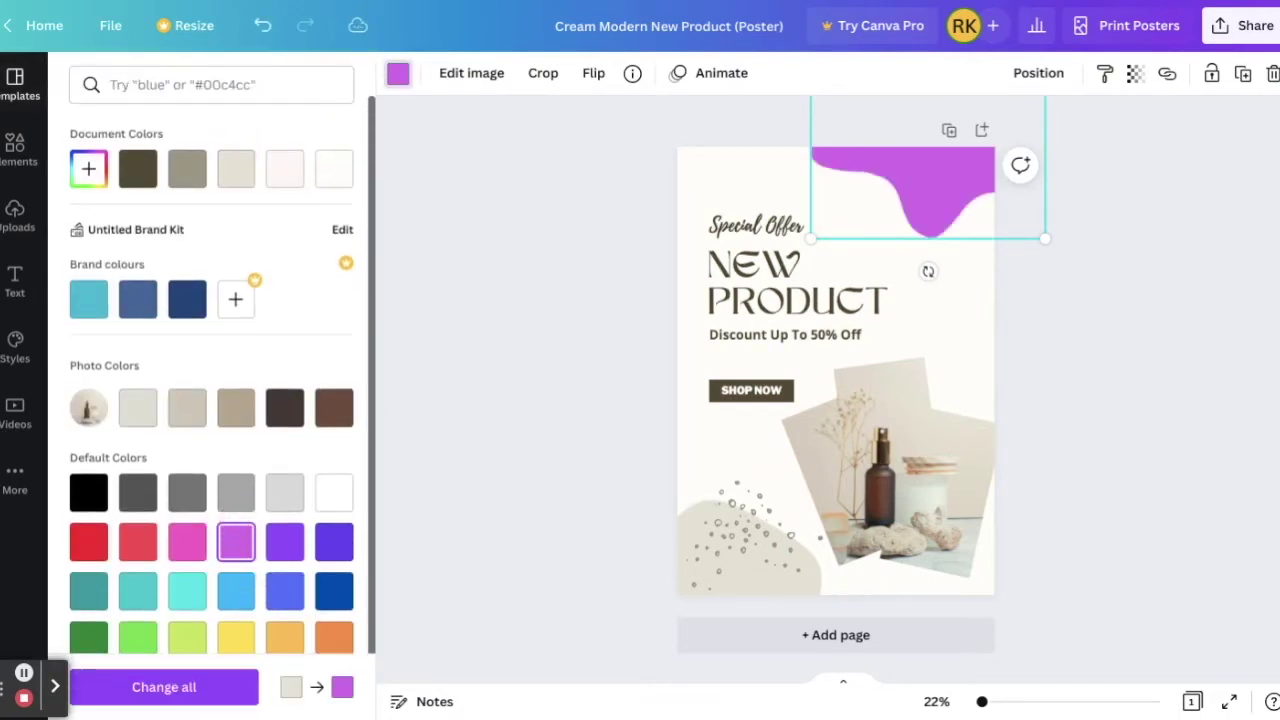
{"action": "left_click", "coordinate": [164, 687]}
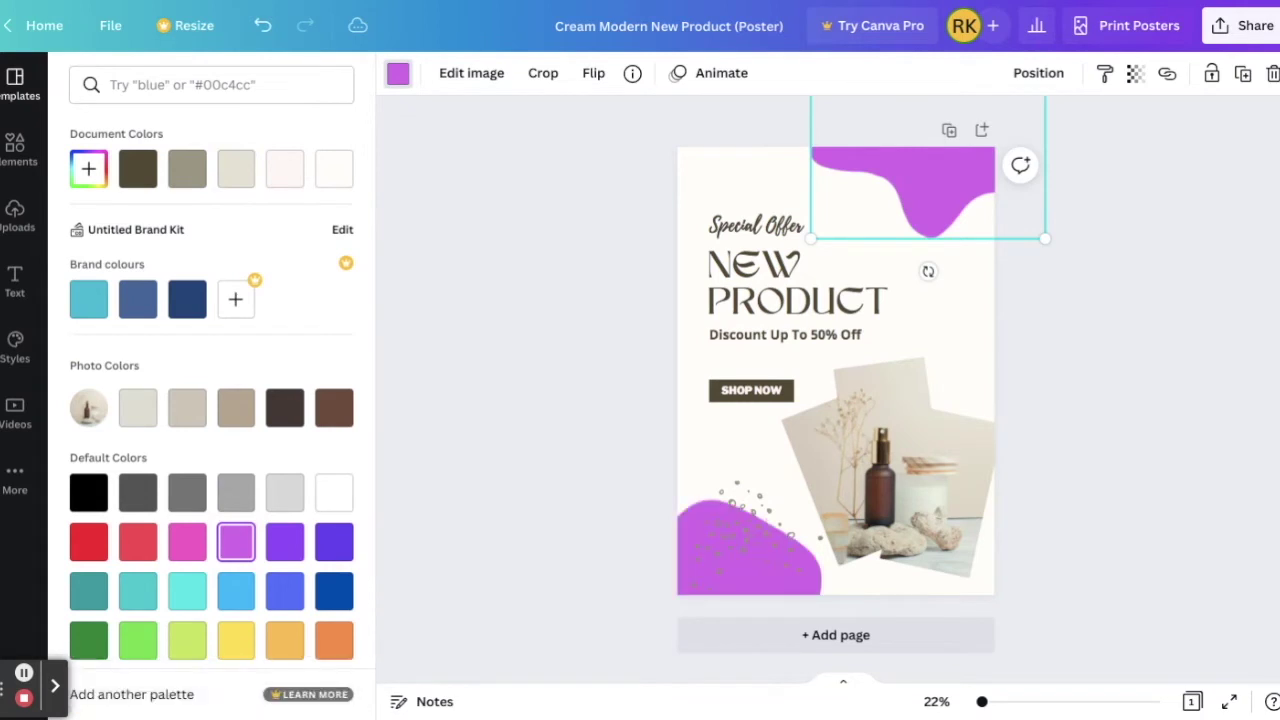
Step: Replace the poster's "NEW PRODUCT" heading with "MY POSTER"
{"action": "left_click", "coordinate": [797, 286]}
{"action": "left_click", "coordinate": [856, 298]}
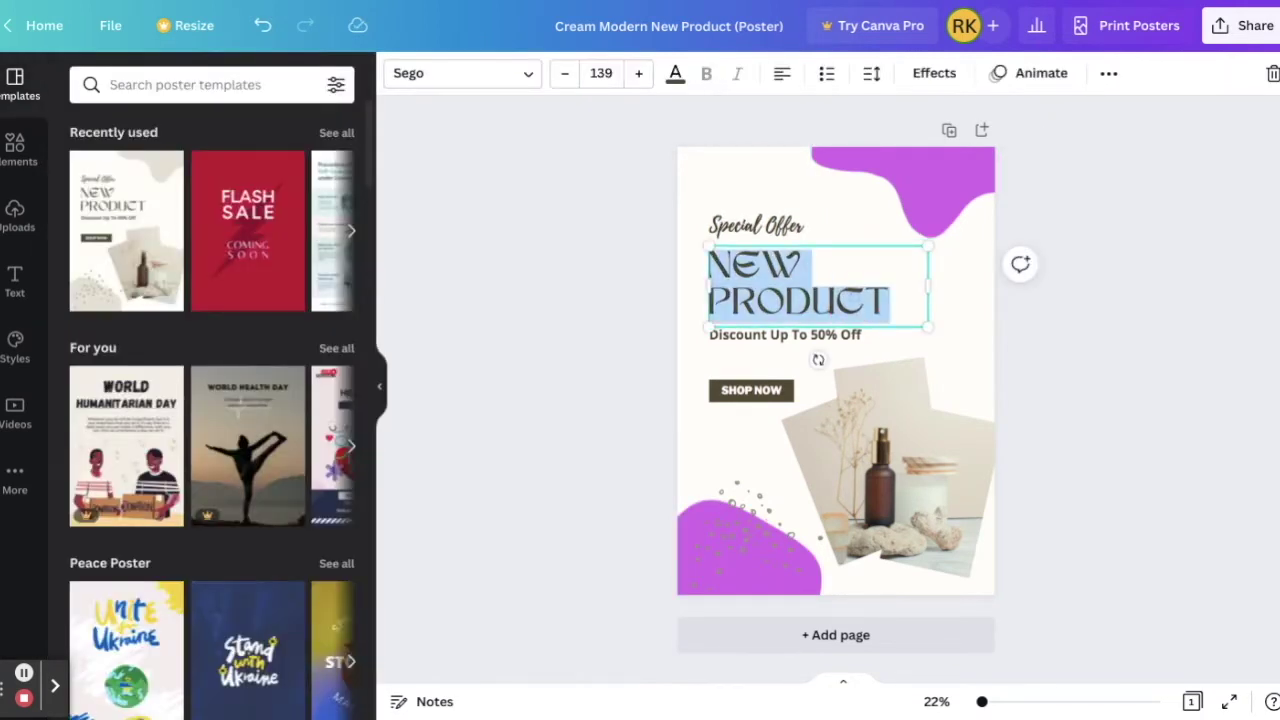
{"action": "type", "text": "MY POSTER"}
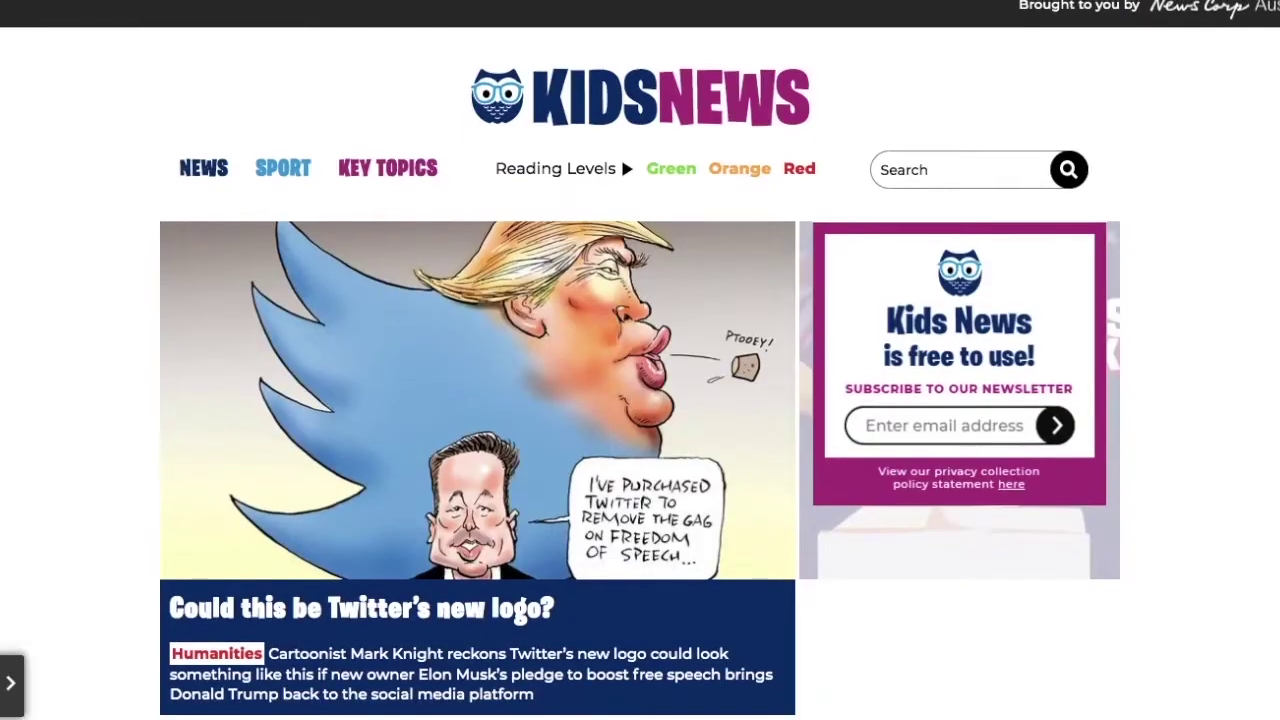
Step: Switch to the Kids News website and browse the featured and latest stories on its home page
{"action": "scroll", "coordinate": [640, 360], "scroll_direction": "down", "scroll_amount": 8}
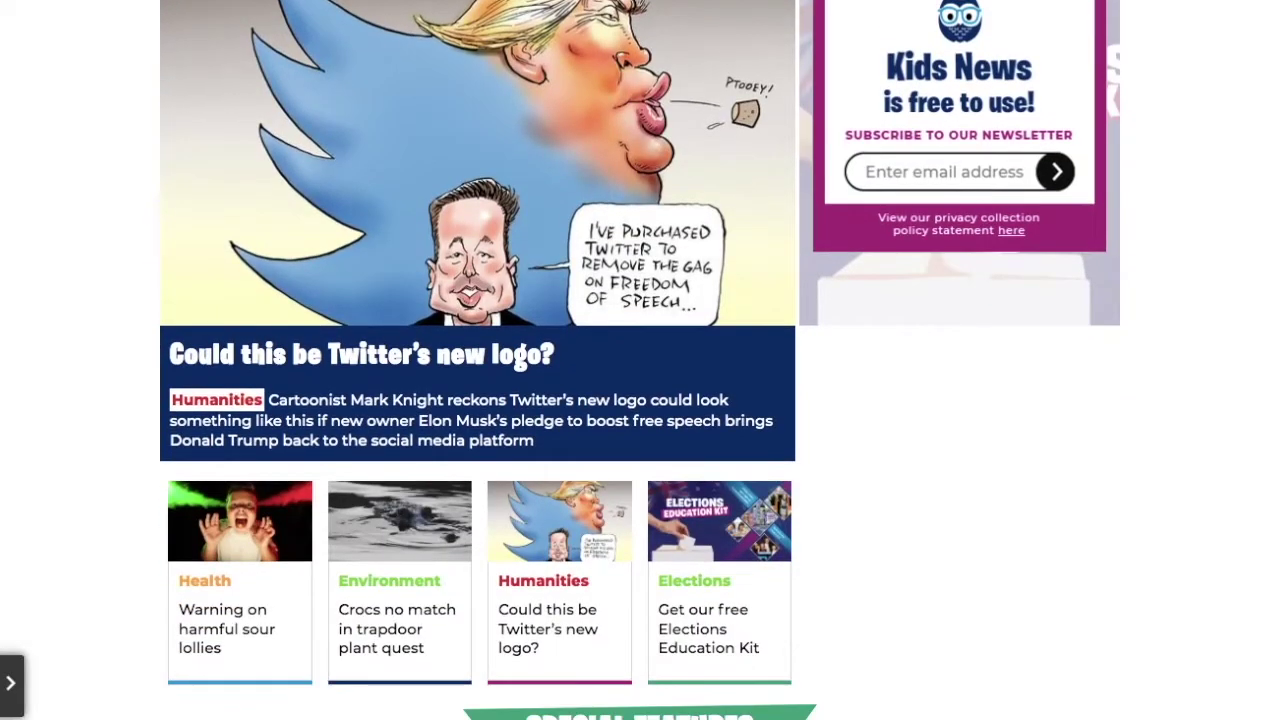
{"action": "scroll", "coordinate": [640, 360], "scroll_direction": "down", "scroll_amount": 9}
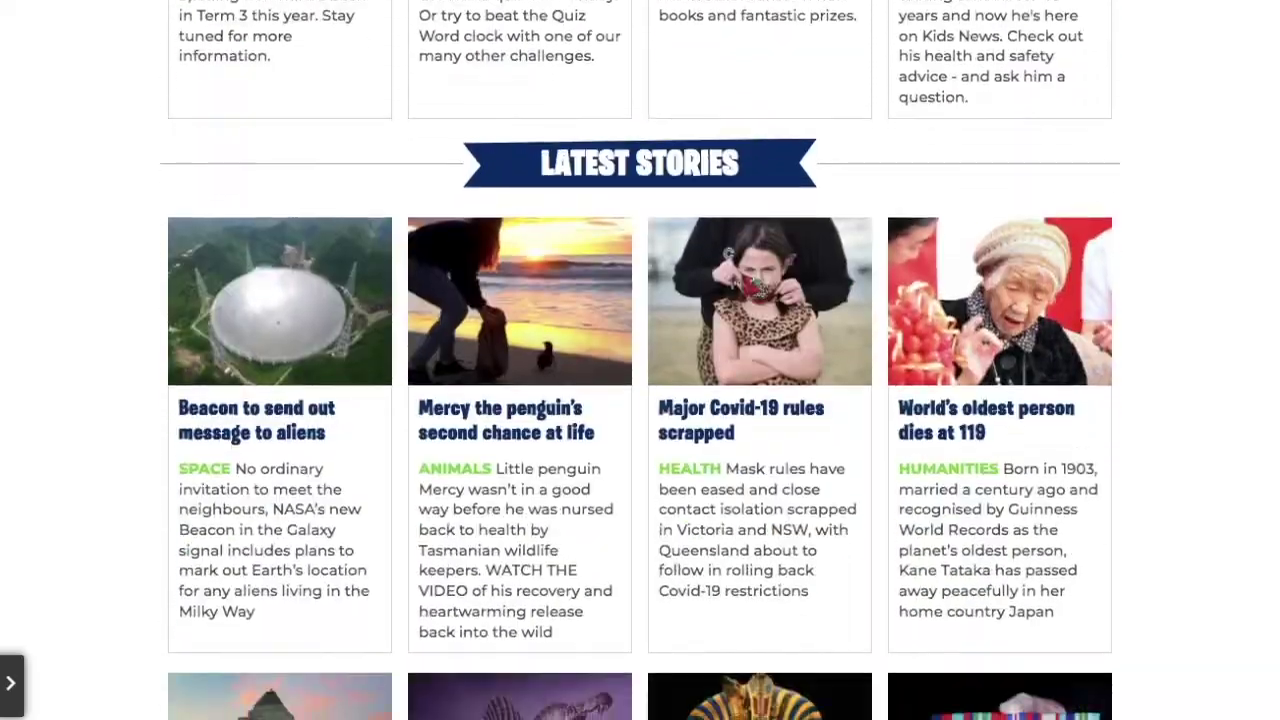
{"action": "scroll", "coordinate": [640, 360], "scroll_direction": "down", "scroll_amount": 14}
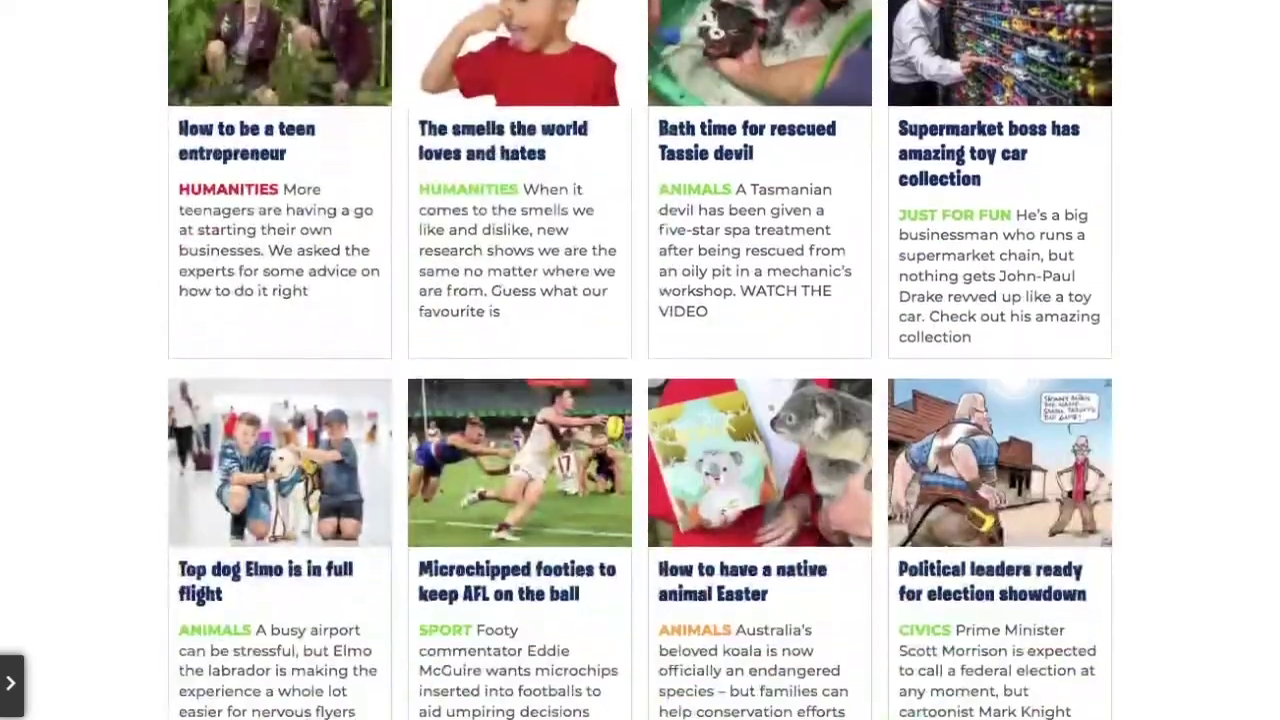
{"action": "scroll", "coordinate": [640, 360], "scroll_direction": "up", "scroll_amount": 20}
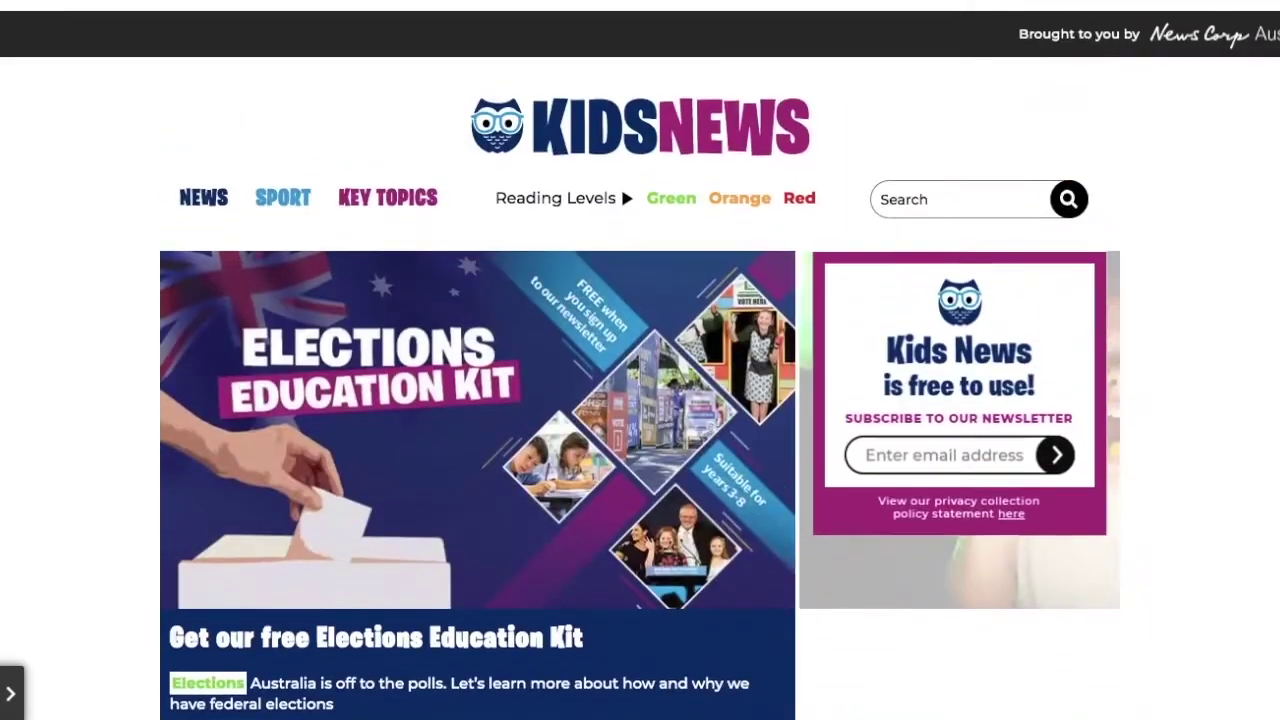
Step: Open the Environment key topic and browse its stories
{"action": "left_click", "coordinate": [388, 197]}
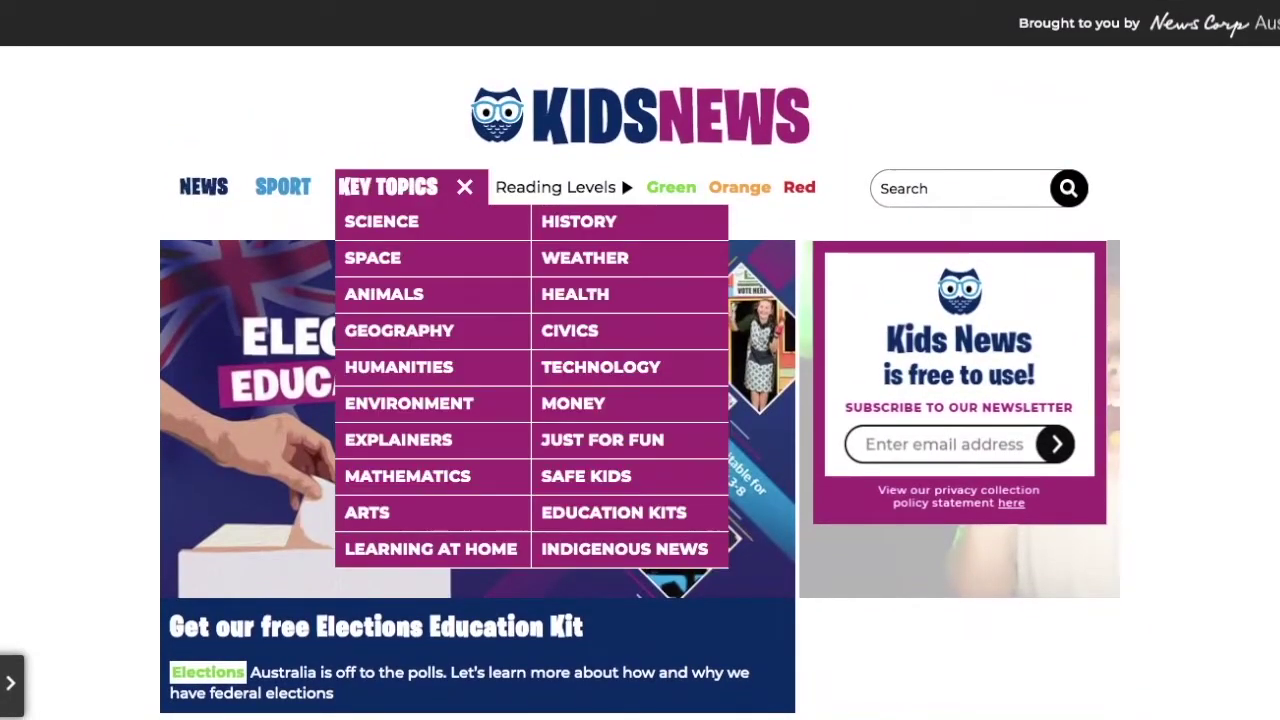
{"action": "scroll", "coordinate": [640, 360], "scroll_direction": "down", "scroll_amount": 8}
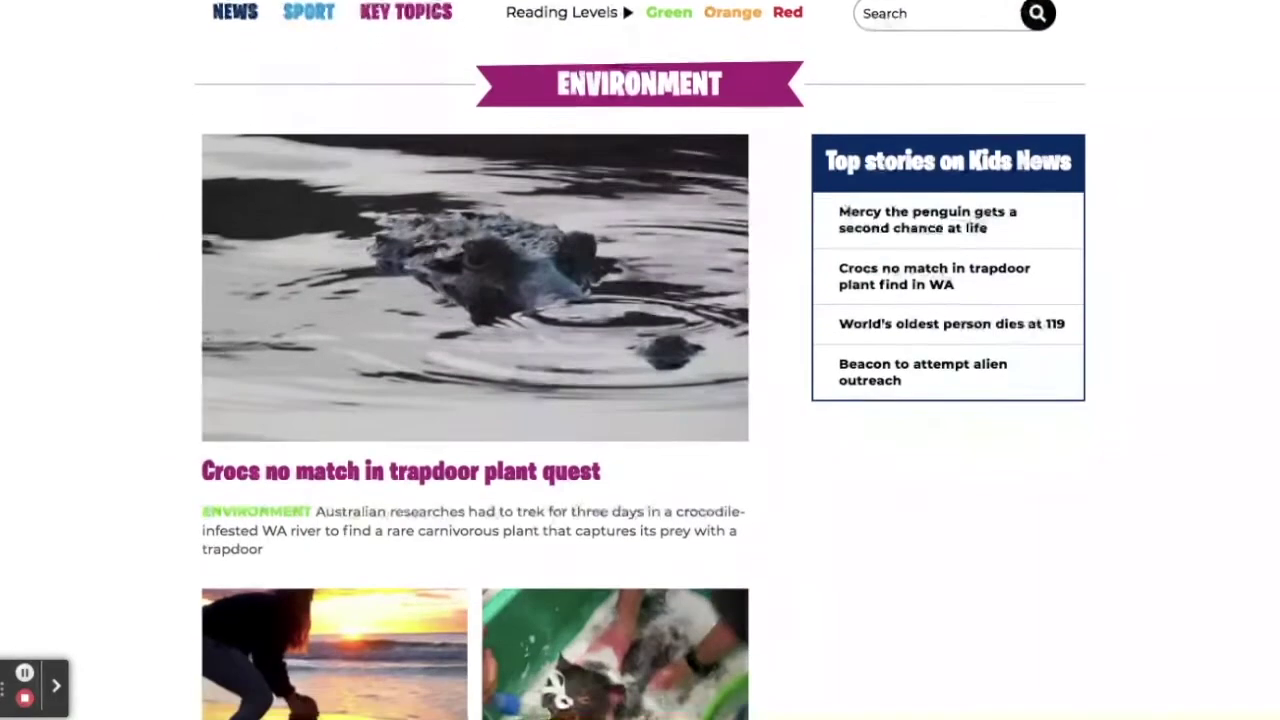
{"action": "scroll", "coordinate": [640, 360], "scroll_direction": "down", "scroll_amount": 7}
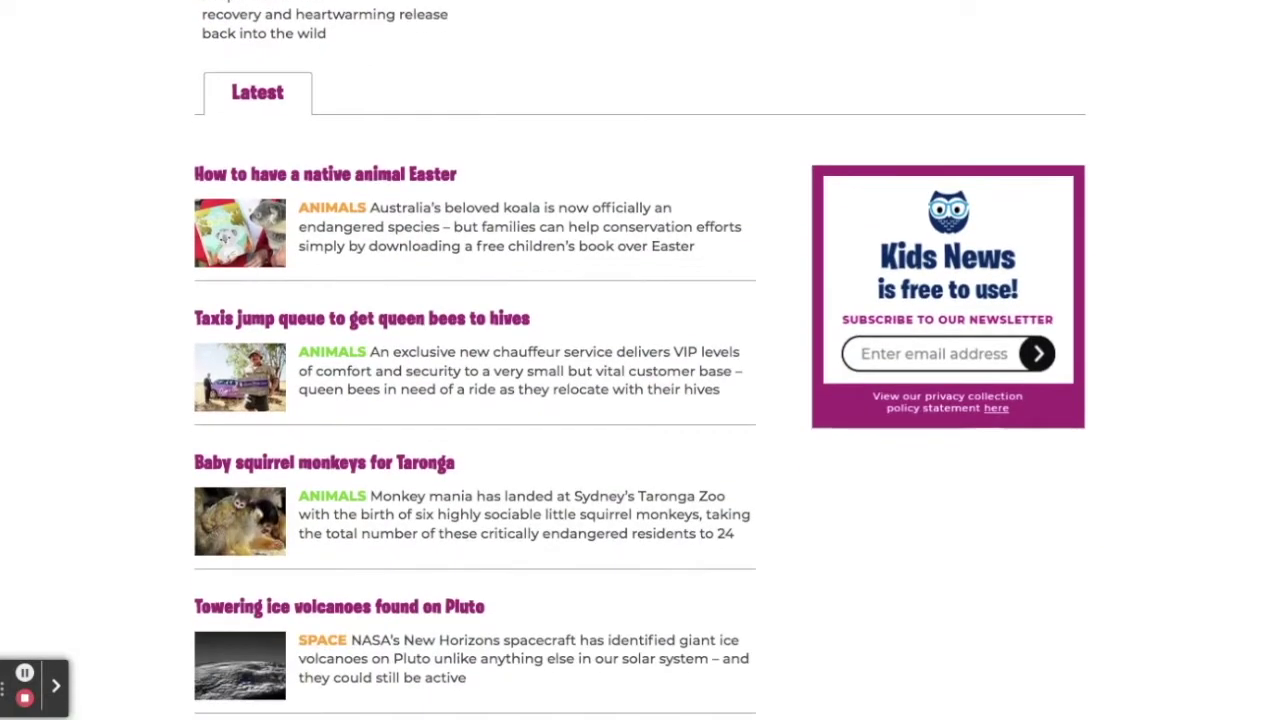
{"action": "scroll", "coordinate": [640, 360], "scroll_direction": "down", "scroll_amount": 3}
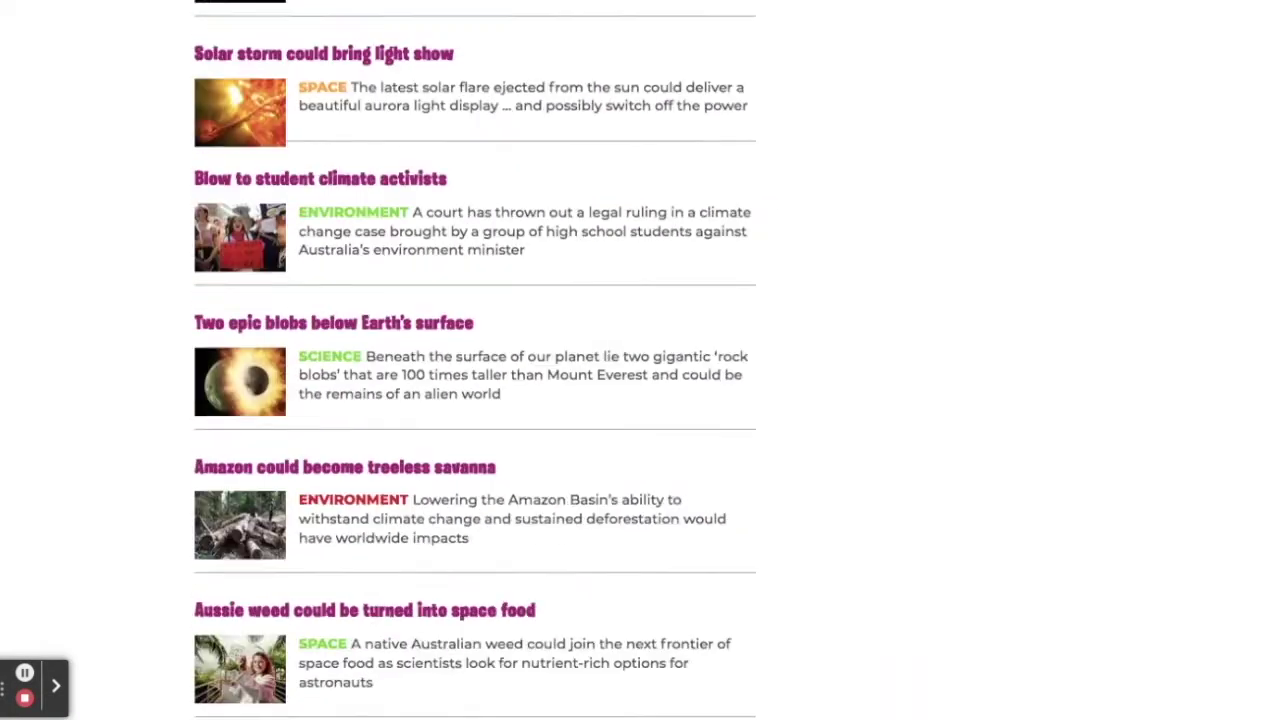
{"action": "scroll", "coordinate": [640, 360], "scroll_direction": "up", "scroll_amount": 18}
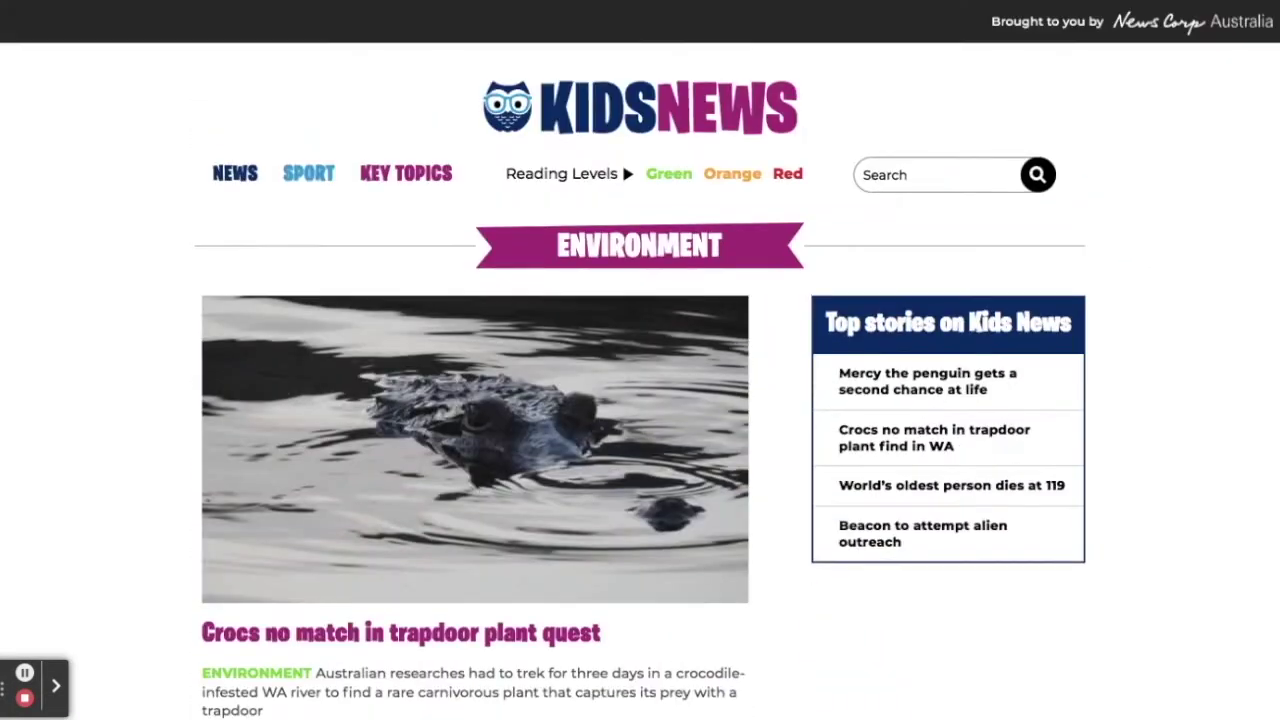
Step: Show the stories at the Red reading level and browse through the list
{"action": "left_click", "coordinate": [787, 174]}
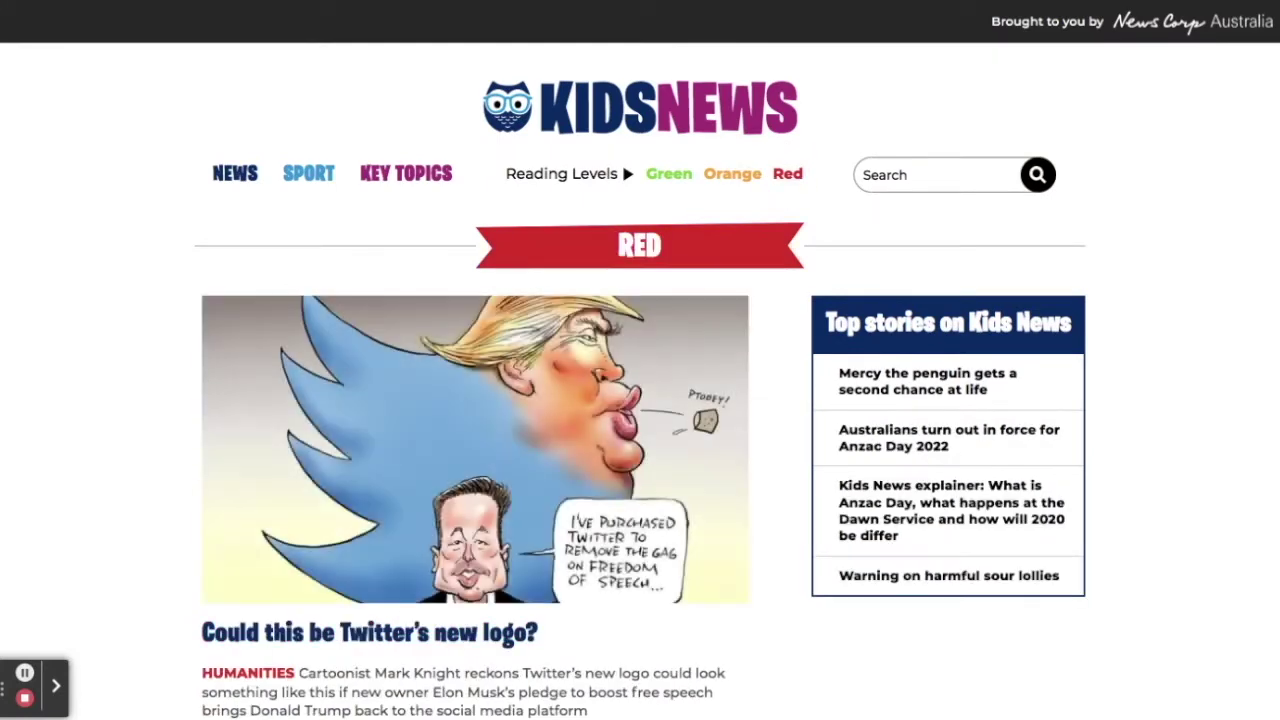
{"action": "scroll", "coordinate": [640, 360], "scroll_direction": "down", "scroll_amount": 1}
{"action": "scroll", "coordinate": [640, 360], "scroll_direction": "down", "scroll_amount": 4}
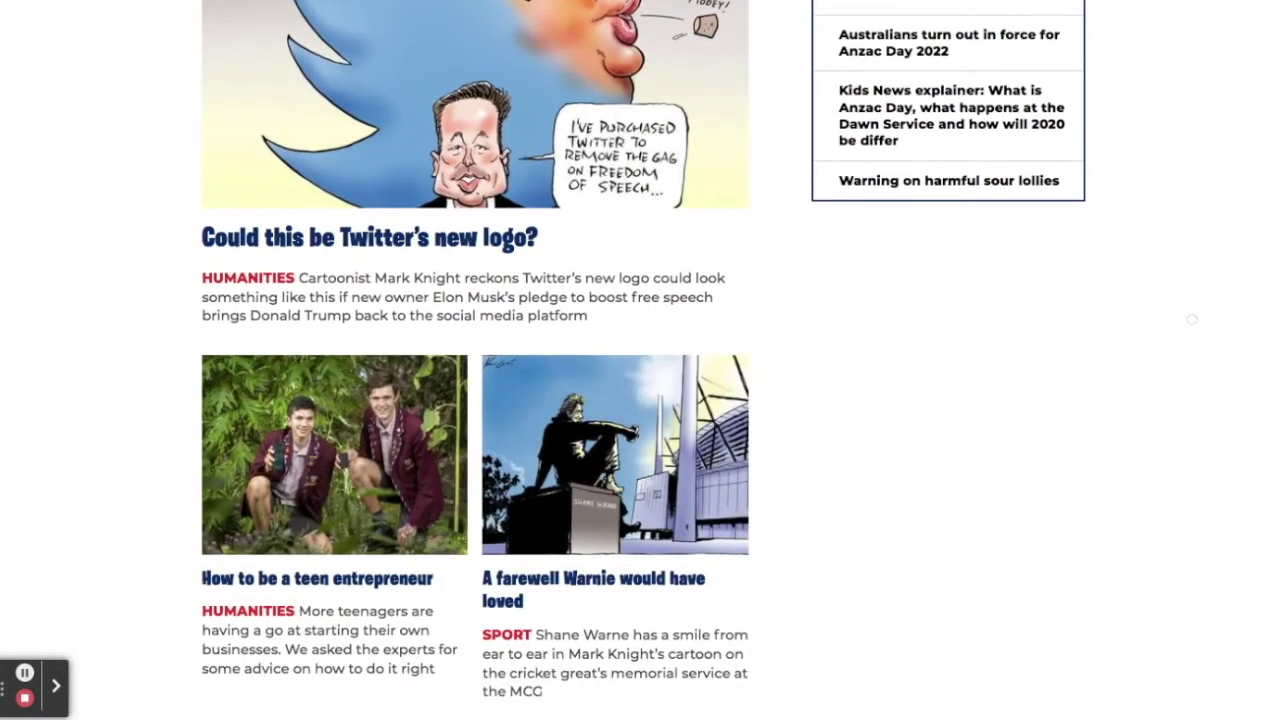
{"action": "scroll", "coordinate": [640, 360], "scroll_direction": "down", "scroll_amount": 3}
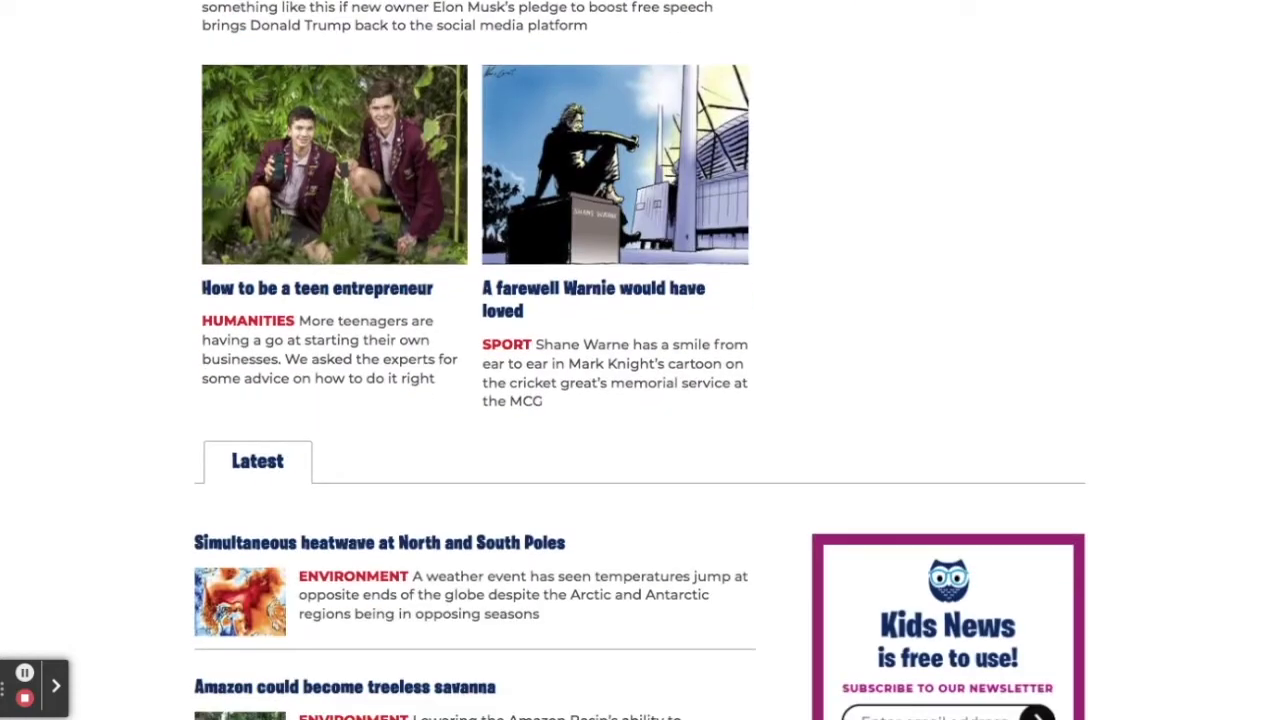
{"action": "scroll", "coordinate": [640, 360], "scroll_direction": "down", "scroll_amount": 4}
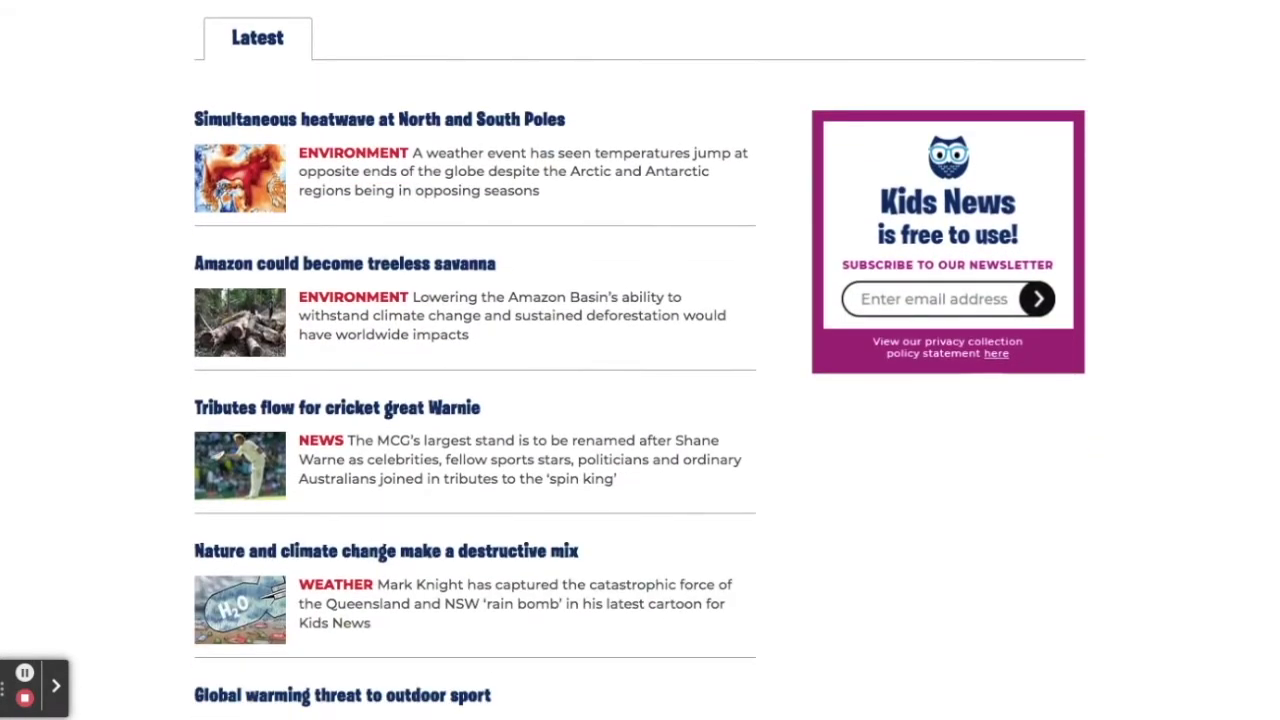
{"action": "scroll", "coordinate": [640, 360], "scroll_direction": "down", "scroll_amount": 15}
{"action": "scroll", "coordinate": [472, 360], "scroll_direction": "down", "scroll_amount": 1}
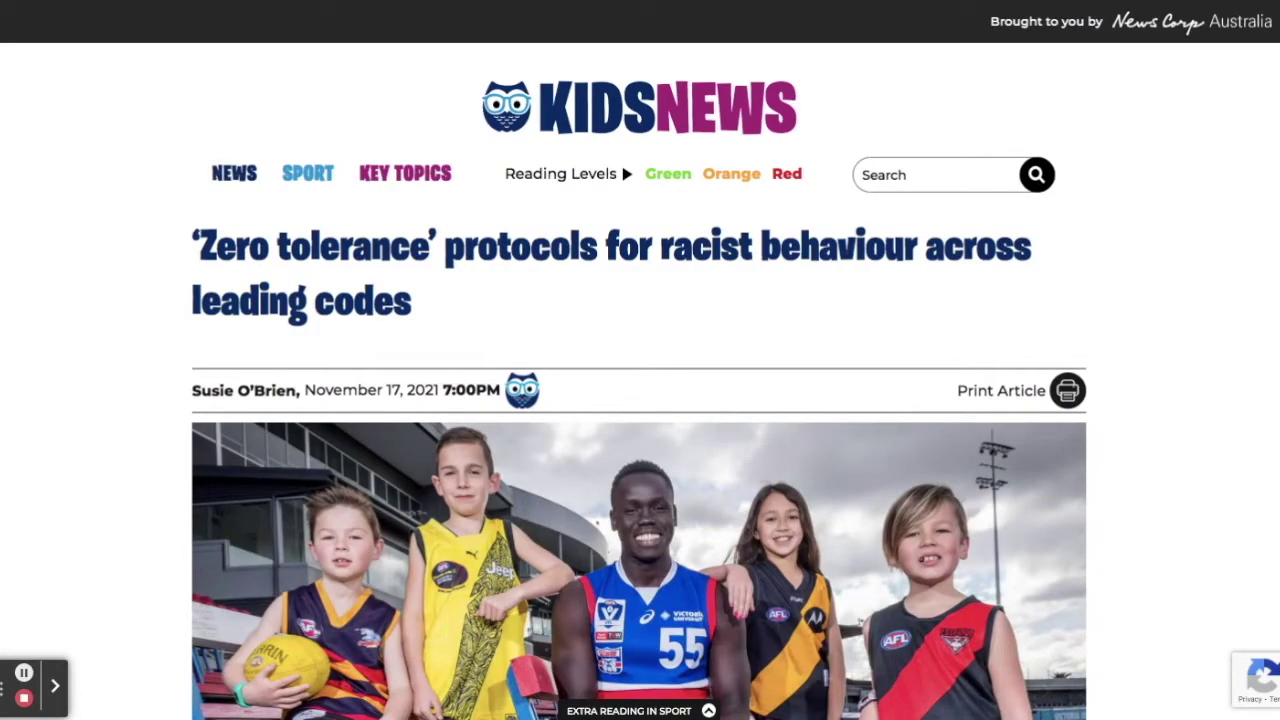
Step: Examine the "Zero tolerance" article on racist behaviour in sport, from its text down to the glossary, extra reading and quick quiz
{"action": "scroll", "coordinate": [640, 360], "scroll_direction": "down", "scroll_amount": 20}
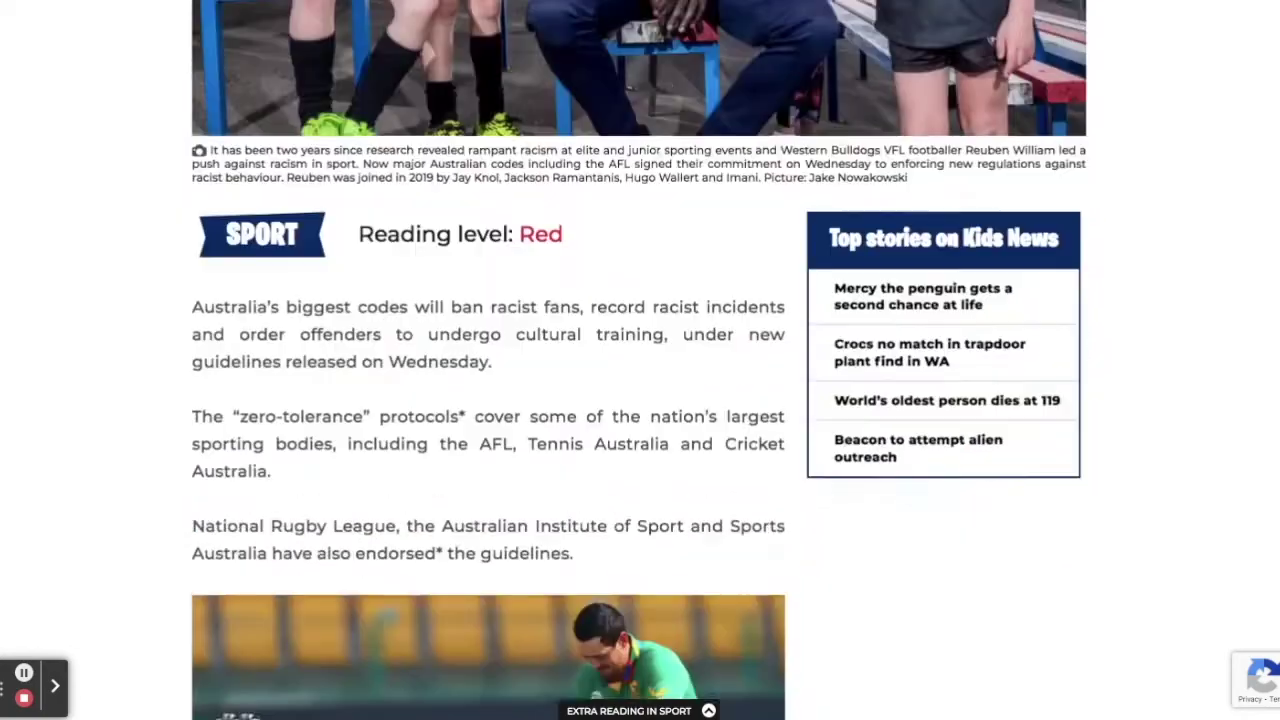
{"action": "scroll", "coordinate": [640, 360], "scroll_direction": "down", "scroll_amount": 20}
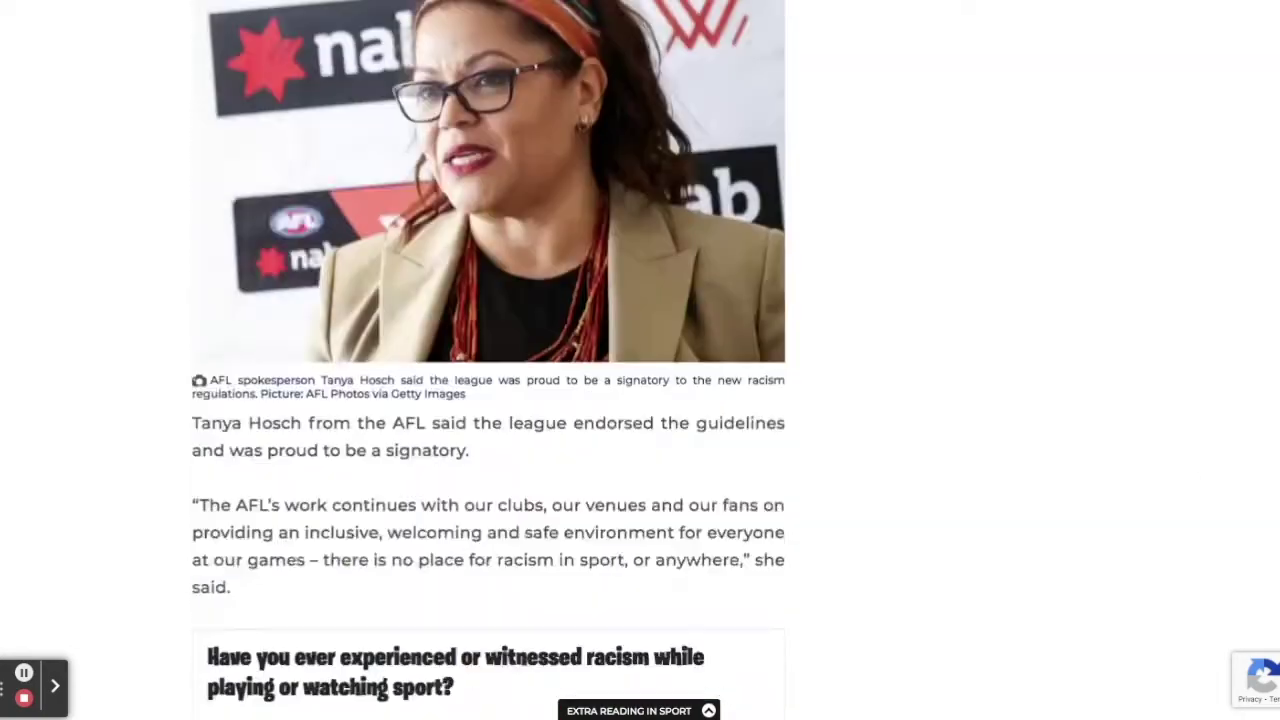
{"action": "scroll", "coordinate": [640, 360], "scroll_direction": "down", "scroll_amount": 2}
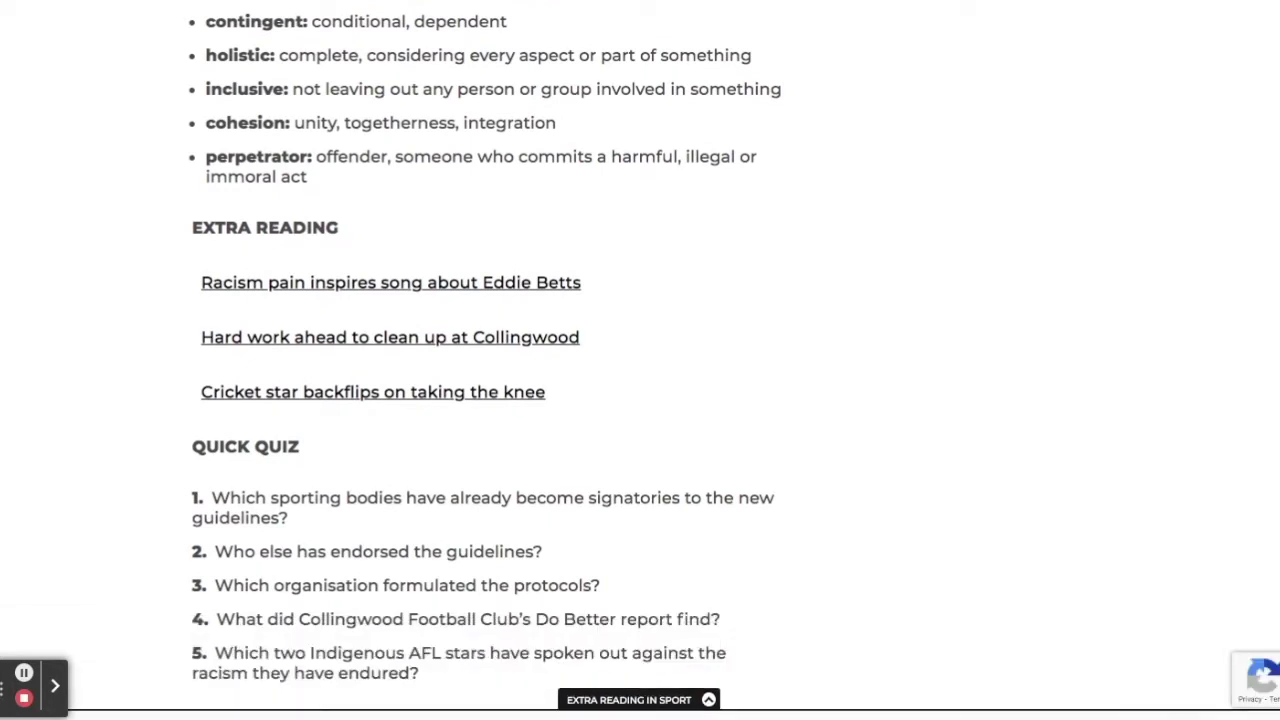
{"action": "scroll", "coordinate": [640, 360], "scroll_direction": "down", "scroll_amount": 2}
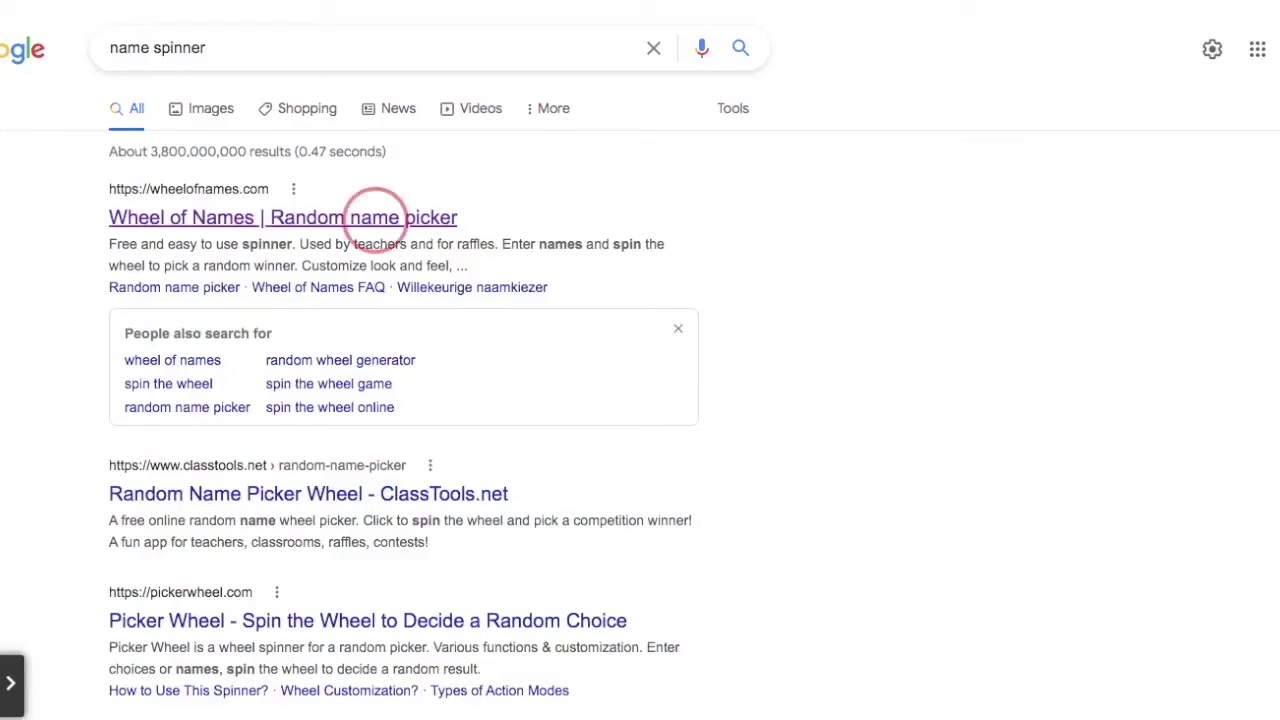
Step: Open Wheel of Names from the "name spinner" search results and spin the wheel to pick a random entry
{"action": "left_click", "coordinate": [371, 214]}
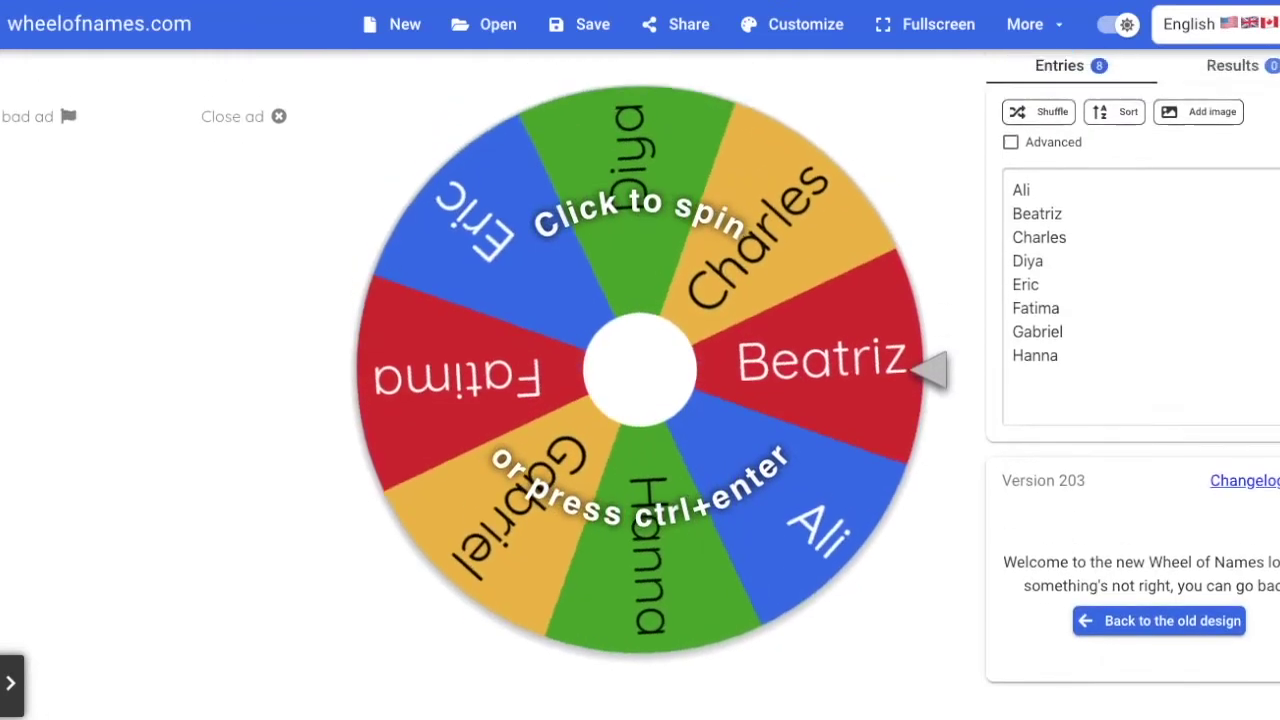
{"action": "key", "text": "ctrl+Return"}
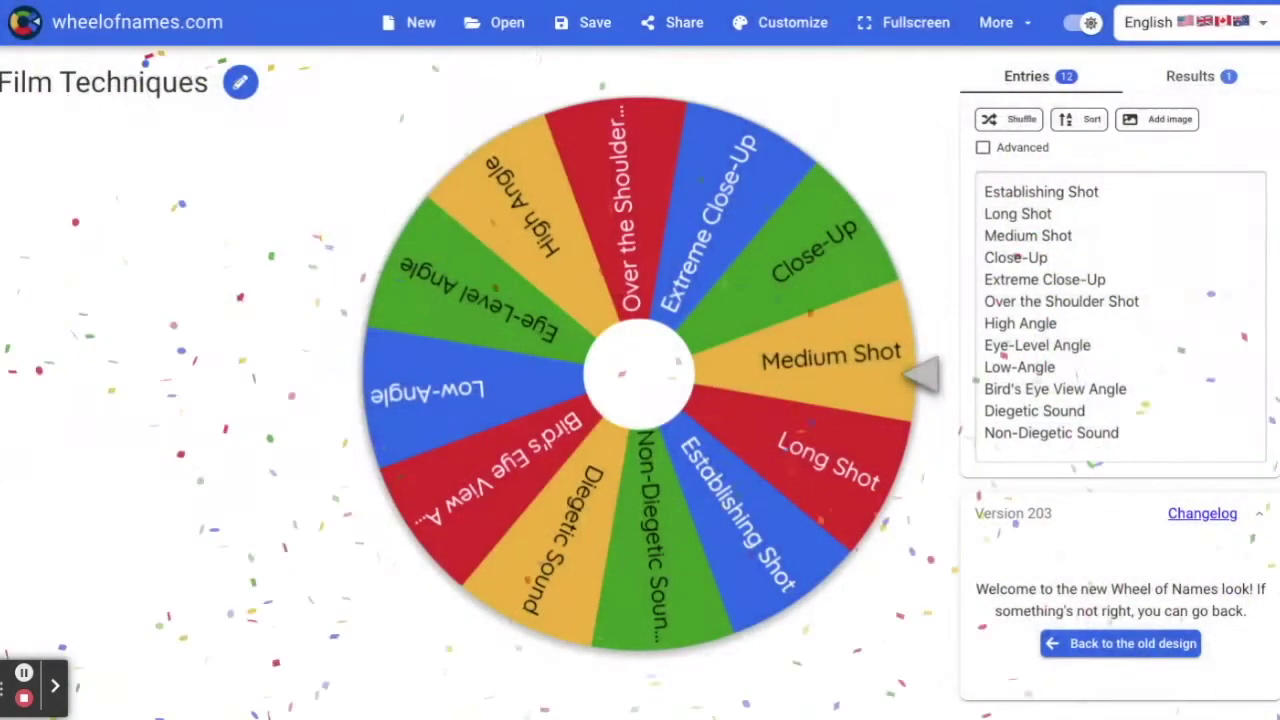
{"action": "key", "text": "Escape"}
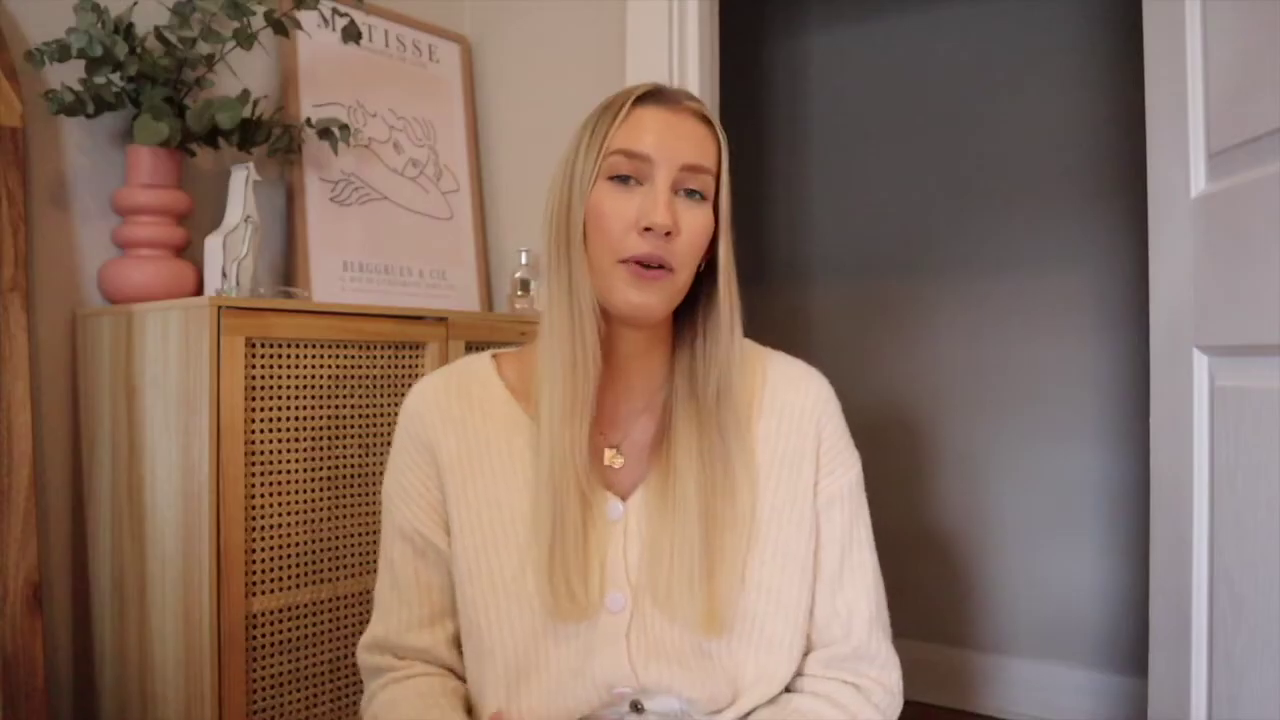